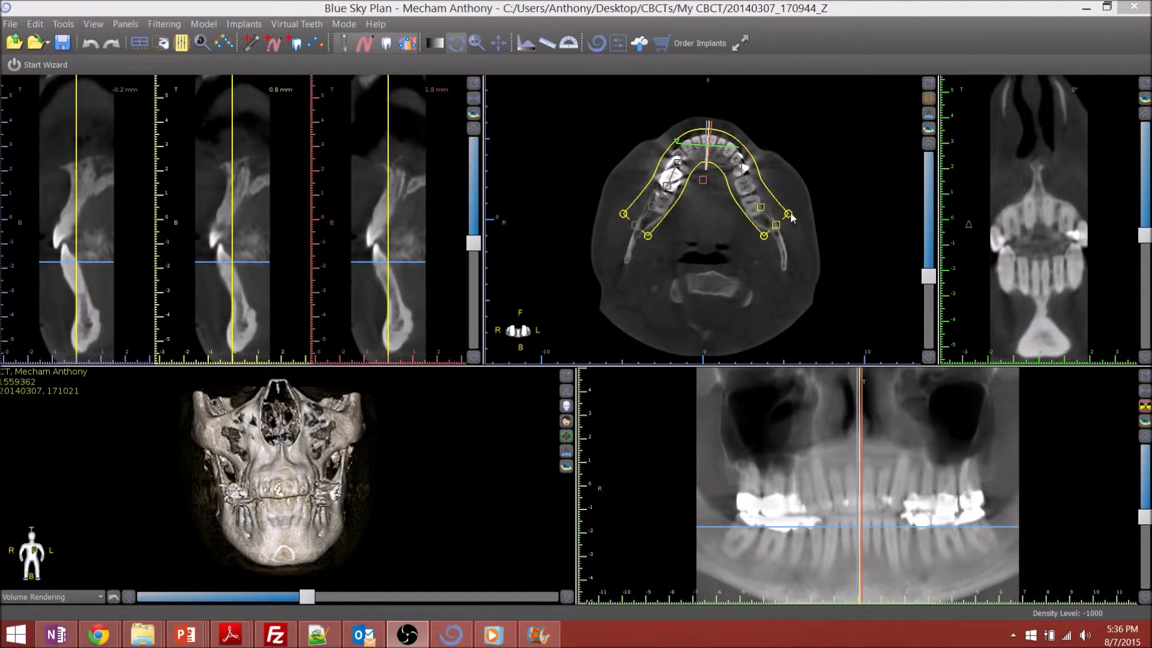
# Step: Raise the axial slice from the lower teeth to the maxilla and nasal cavity level
pyautogui.moveTo(925, 285); pyautogui.dragTo(915, 202)
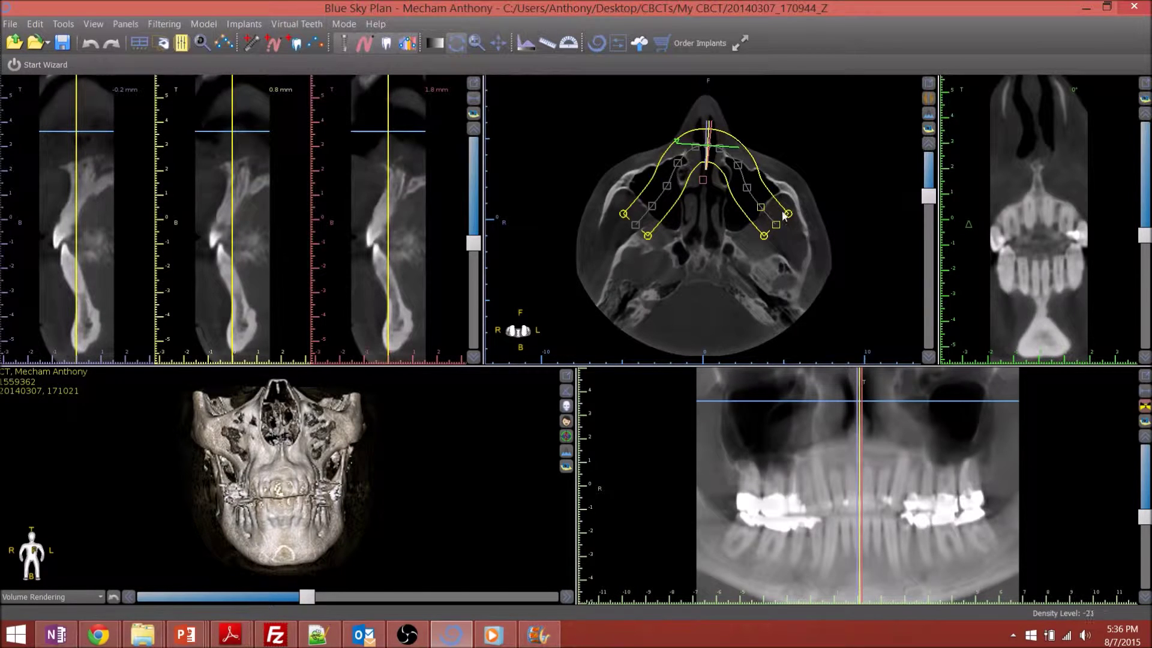
pyautogui.moveTo(925, 195); pyautogui.dragTo(925, 225)
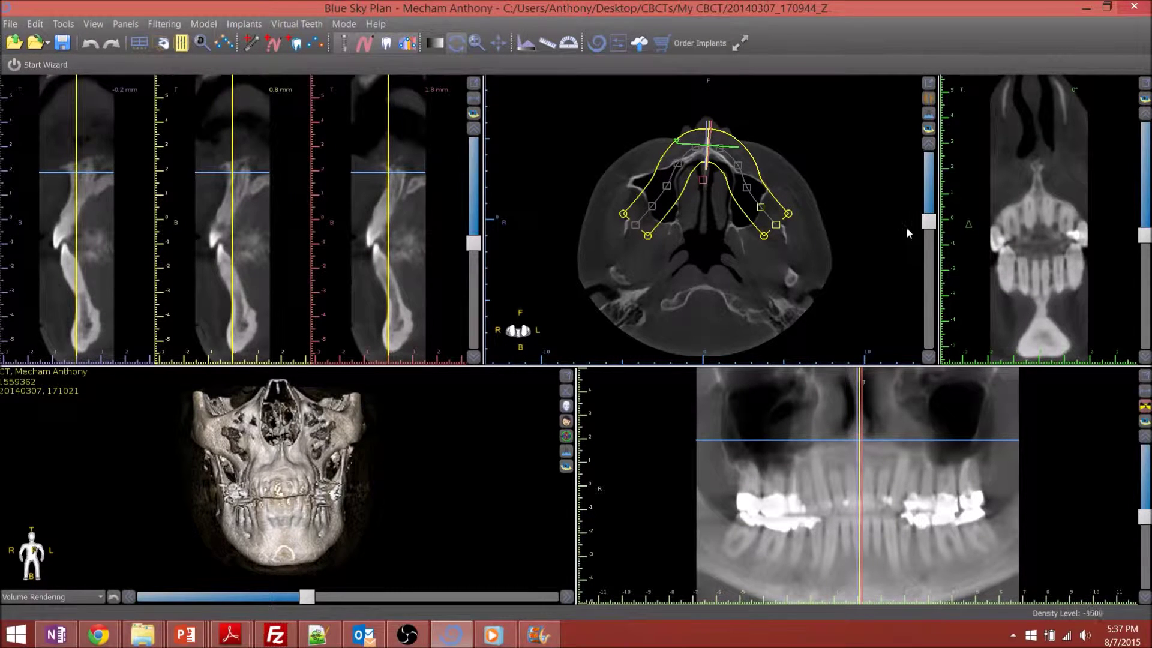
pyautogui.moveTo(929, 224); pyautogui.dragTo(929, 265)
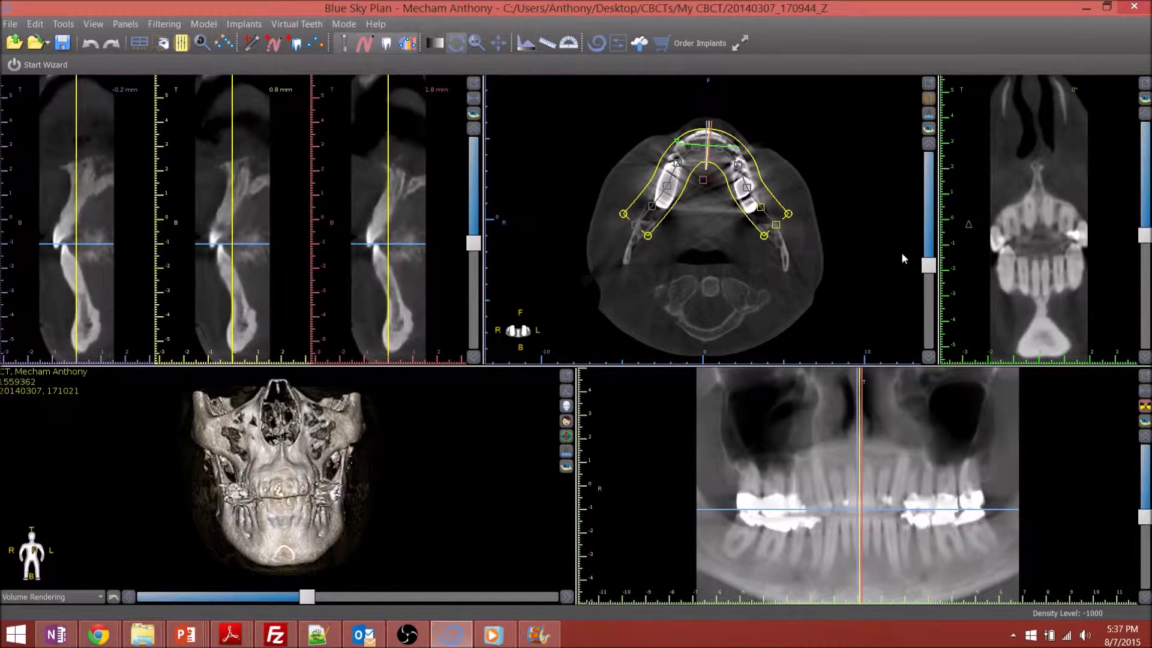
pyautogui.moveTo(928, 265); pyautogui.dragTo(929, 207)
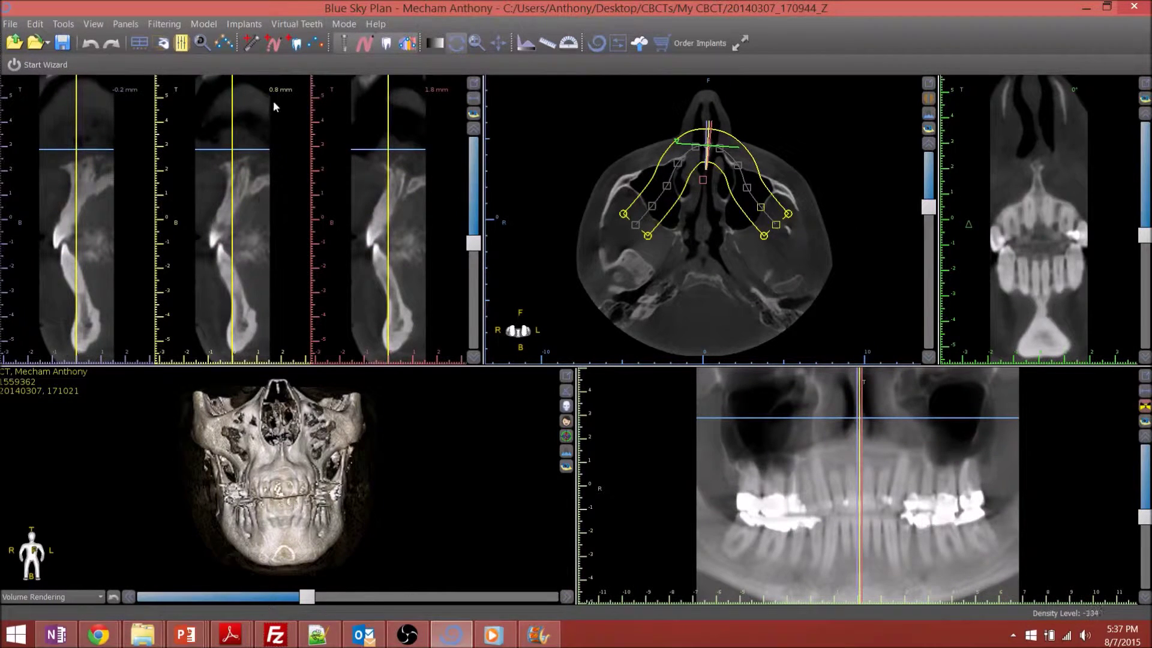
# Step: Rotate the right view's slice to about 133°, then back to a frontal cut through the incisors
pyautogui.click(140, 43)
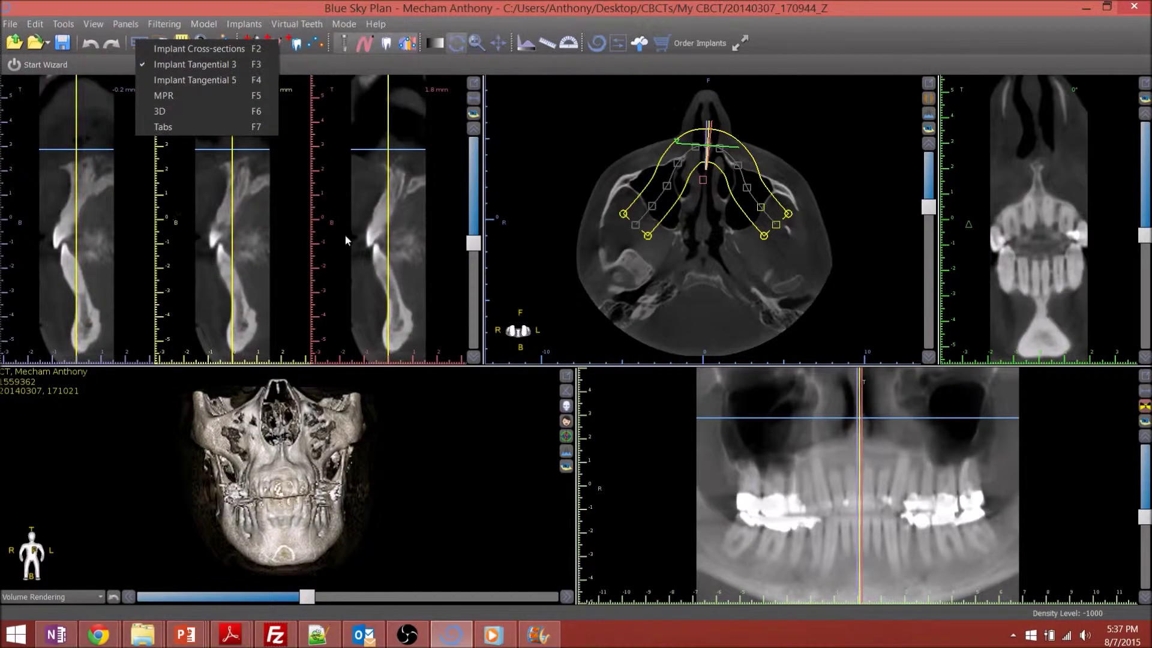
pyautogui.click(420, 223)
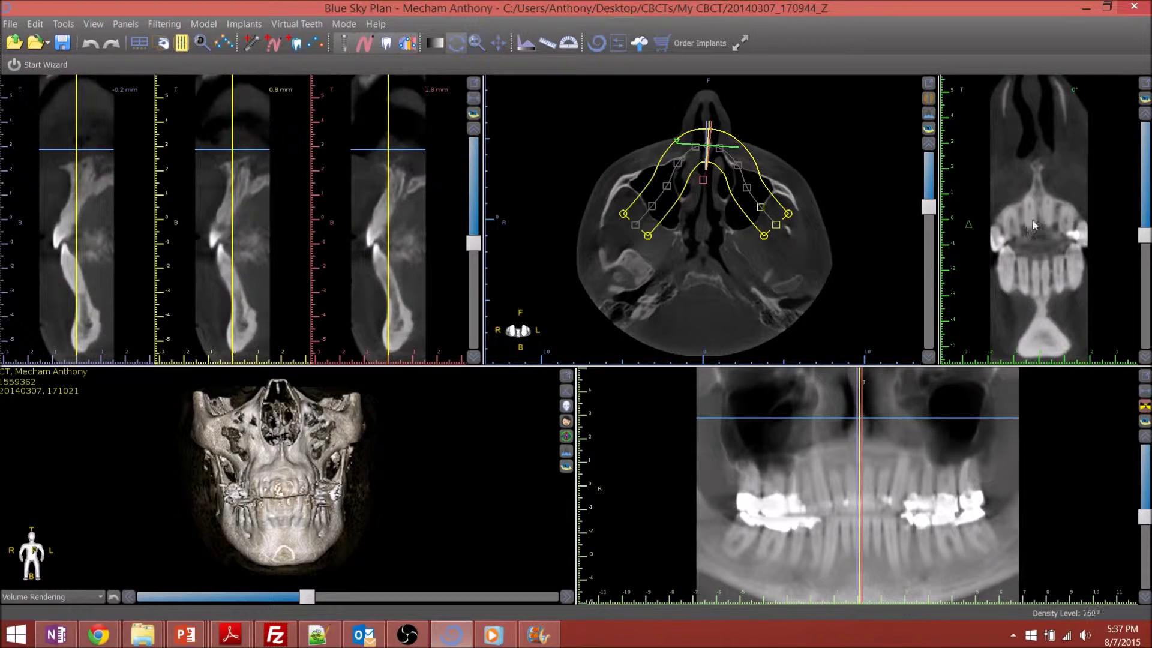
pyautogui.moveTo(1145, 235); pyautogui.dragTo(1146, 185)
pyautogui.moveTo(1143, 238)
pyautogui.mouseDown()
pyautogui.moveTo(1141, 323)
pyautogui.moveTo(1144, 210)
pyautogui.moveTo(1146, 241)
pyautogui.mouseUp()
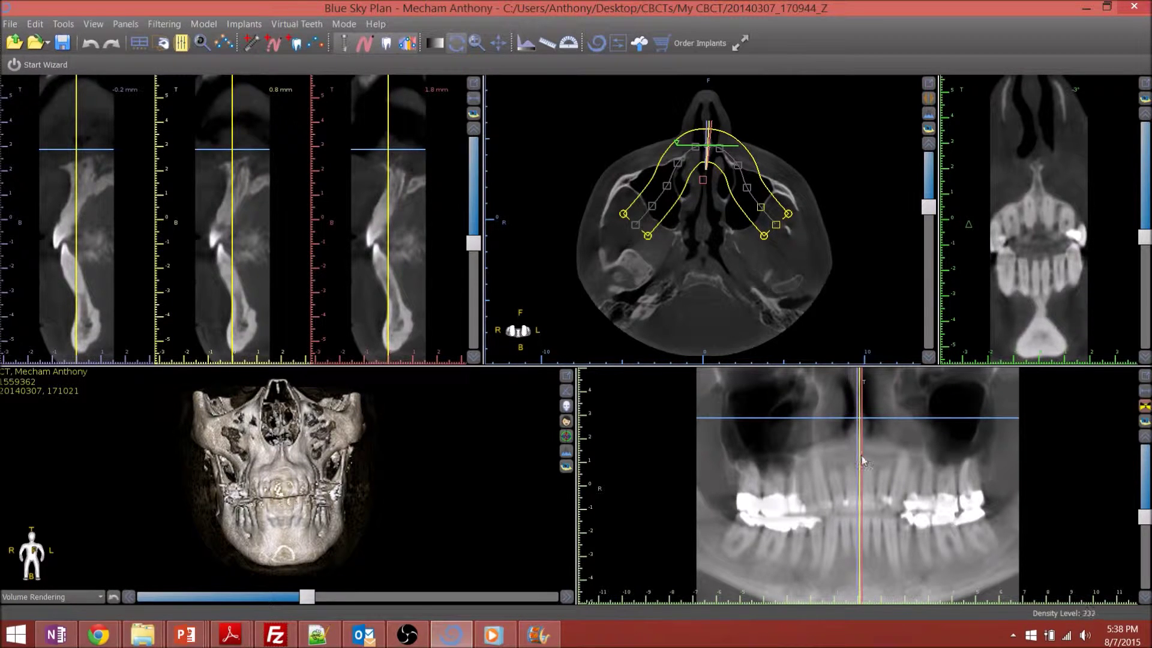
# Step: Re-slice all views at the front teeth and rotate the 3D skull rendering
pyautogui.moveTo(862, 461); pyautogui.dragTo(874, 489)
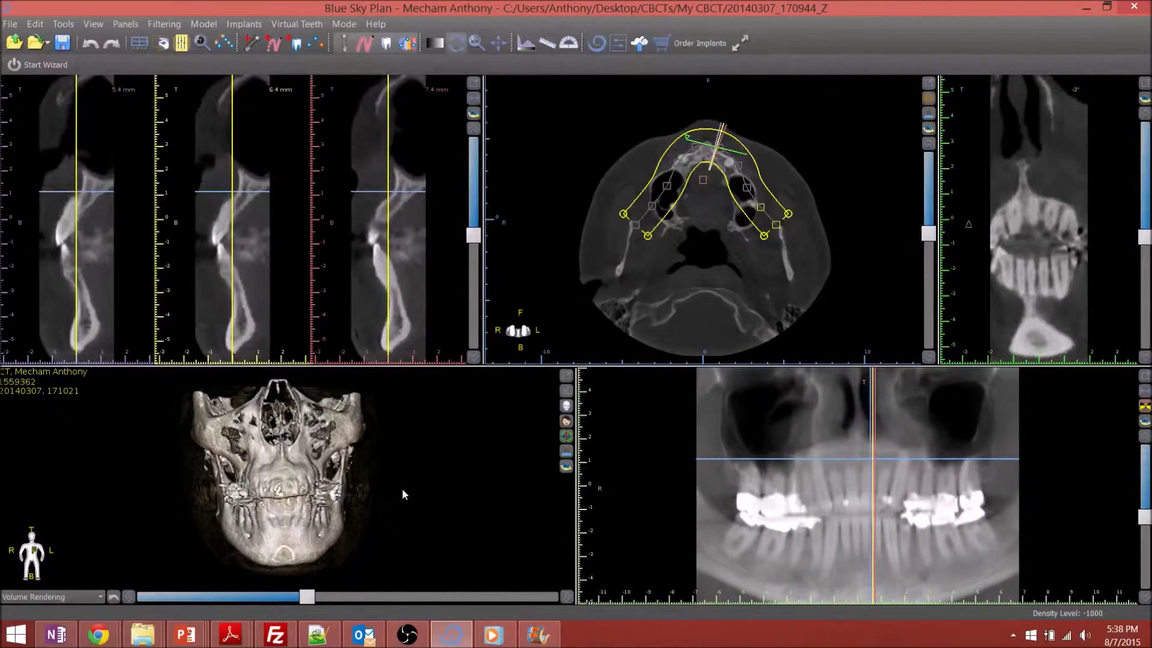
pyautogui.moveTo(302, 483)
pyautogui.mouseDown()
pyautogui.moveTo(387, 473)
pyautogui.moveTo(316, 470)
pyautogui.moveTo(360, 460)
pyautogui.moveTo(312, 466)
pyautogui.mouseUp()
pyautogui.scroll(3, 313, 417)
pyautogui.scroll(-3, 314, 417)
# Step: Turn the 3D skull to a frontal view and zoom in close on the jaws
pyautogui.moveTo(315, 424); pyautogui.dragTo(325, 445)
pyautogui.scroll(2, 317, 475)
pyautogui.scroll(2, 320, 461)
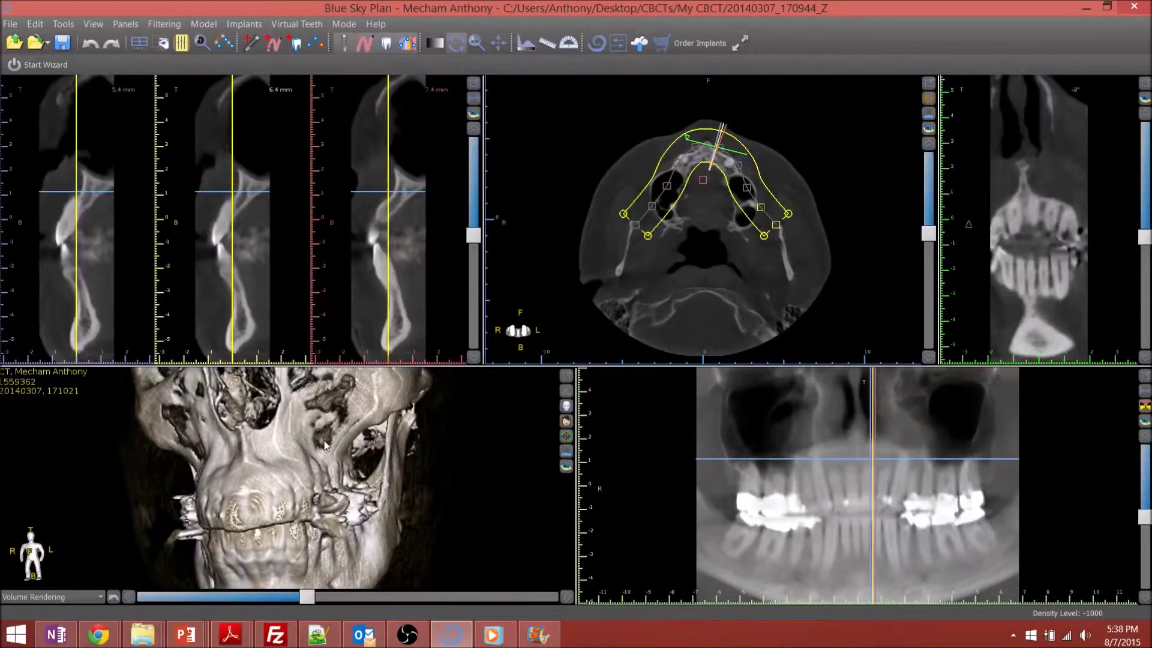
pyautogui.scroll(2, 712, 297)
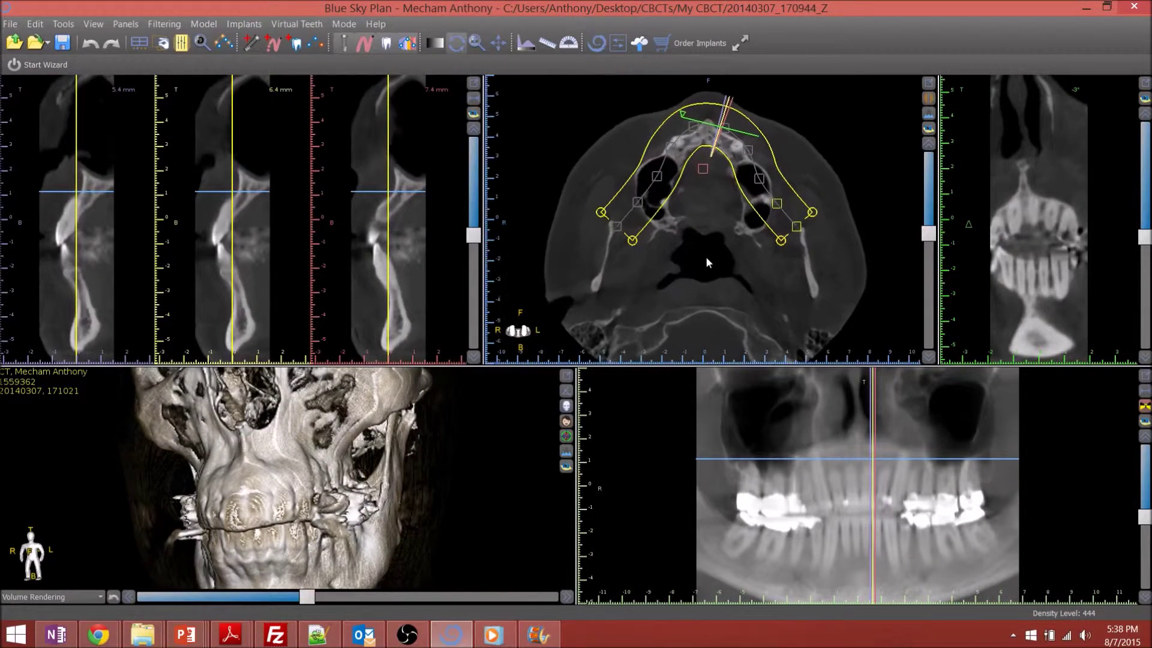
pyautogui.moveTo(415, 265)
pyautogui.mouseDown()
pyautogui.moveTo(415, 236)
pyautogui.moveTo(412, 267)
pyautogui.mouseUp()
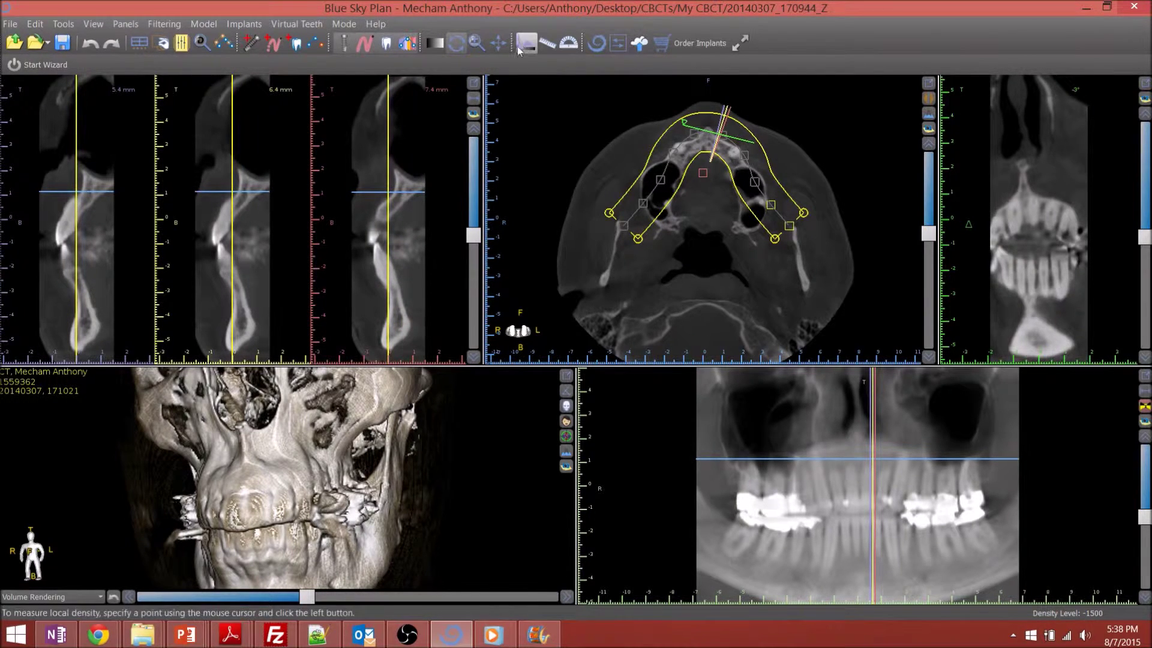
# Step: Pan the axial view right, zoom it, and lower it to a slice through the upper teeth
pyautogui.click(498, 44)
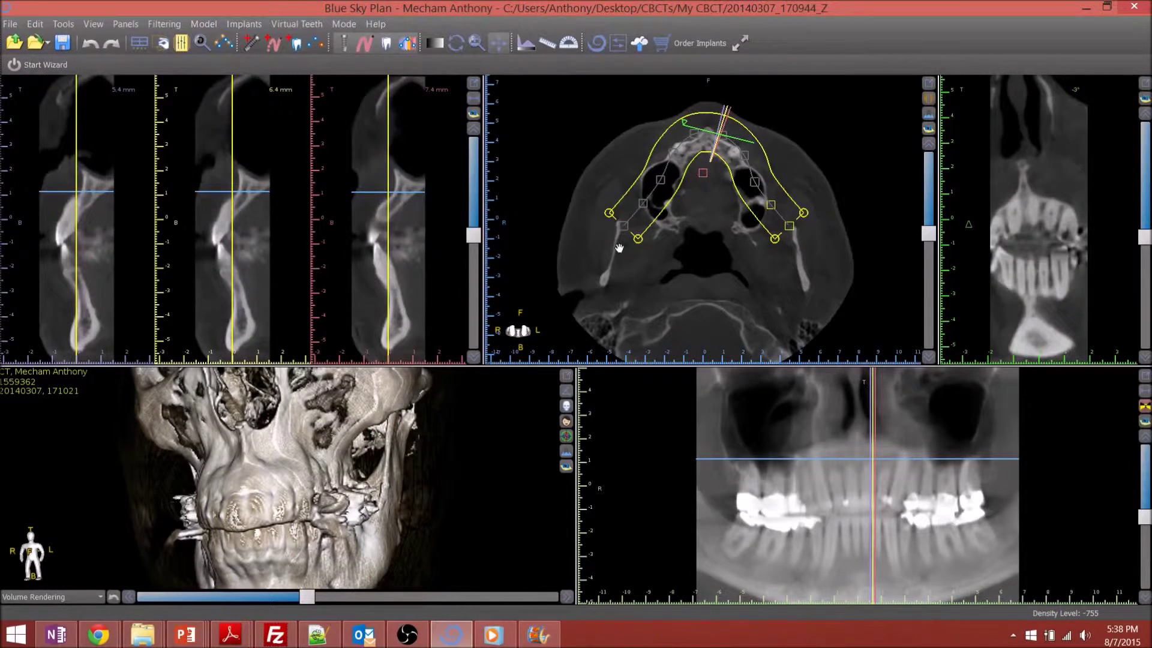
pyautogui.moveTo(641, 267); pyautogui.dragTo(663, 256)
pyautogui.scroll(5, 715, 252)
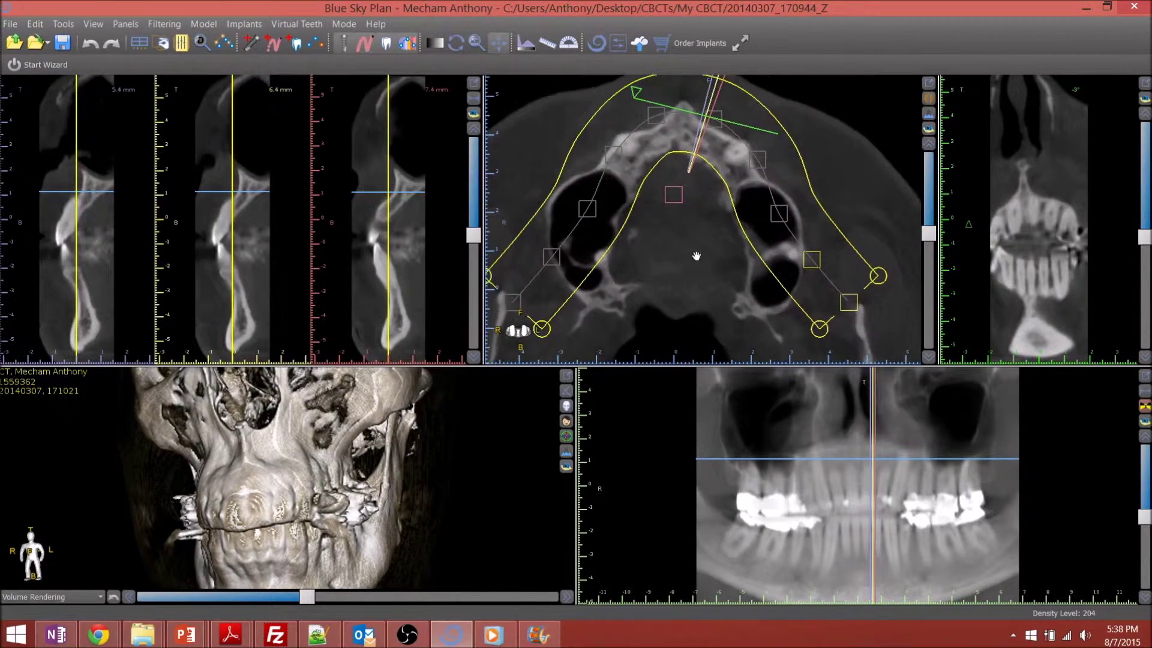
pyautogui.scroll(-6, 696, 243)
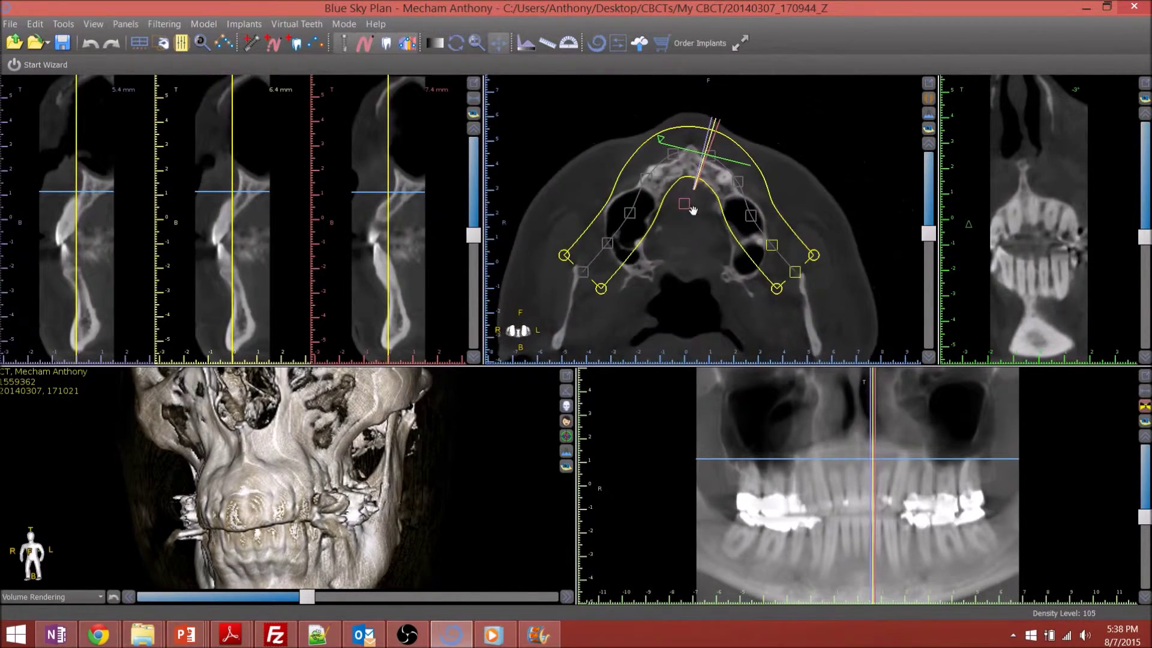
pyautogui.scroll(-3, 692, 211)
pyautogui.scroll(-1, 690, 210)
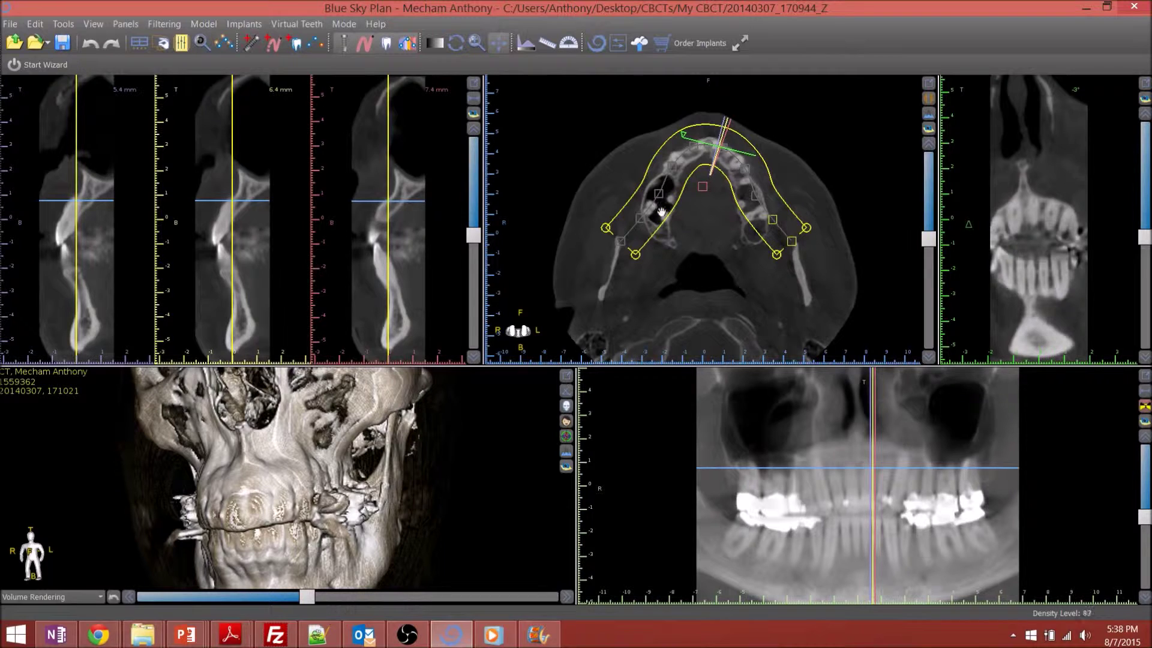
pyautogui.scroll(-2, 730, 232)
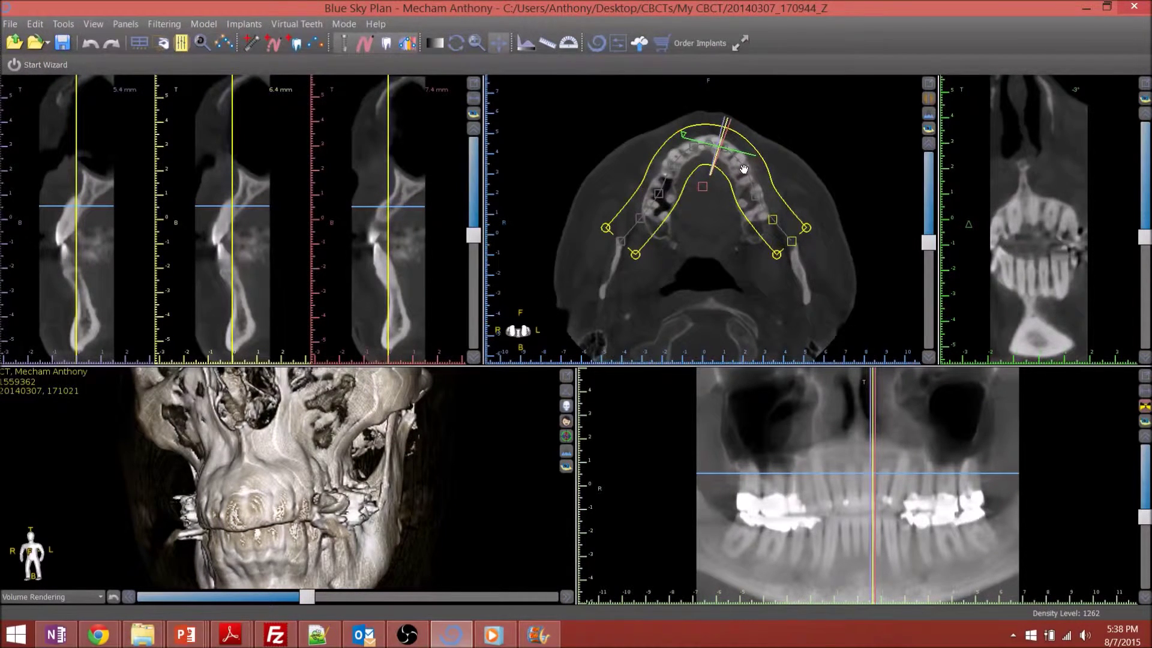
# Step: Pan the axial view up and slightly left, then return to Trackball rotation mode
pyautogui.moveTo(697, 200); pyautogui.dragTo(689, 190)
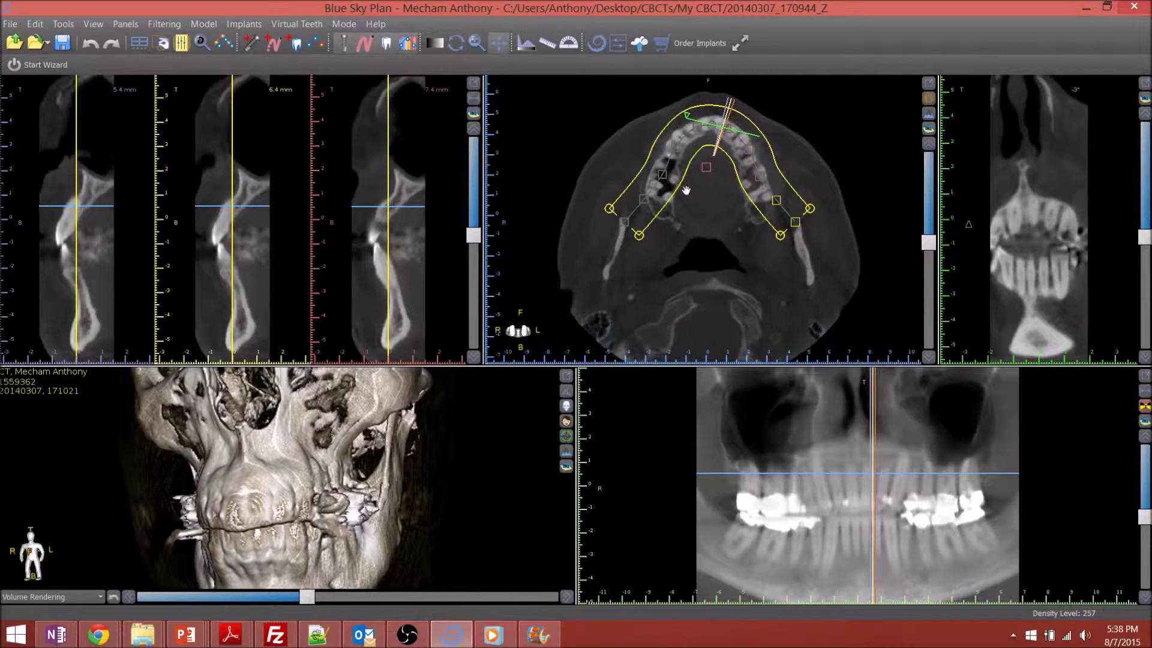
pyautogui.click(497, 45)
pyautogui.moveTo(748, 149); pyautogui.dragTo(741, 151)
pyautogui.click(458, 45)
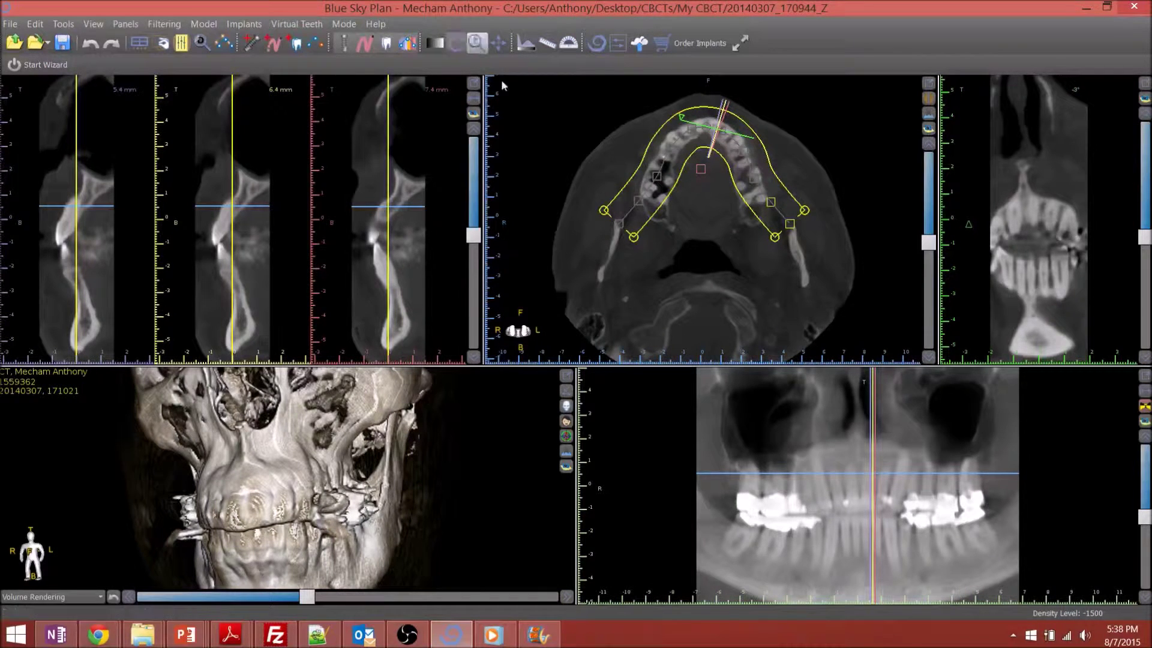
pyautogui.moveTo(754, 185); pyautogui.dragTo(755, 185)
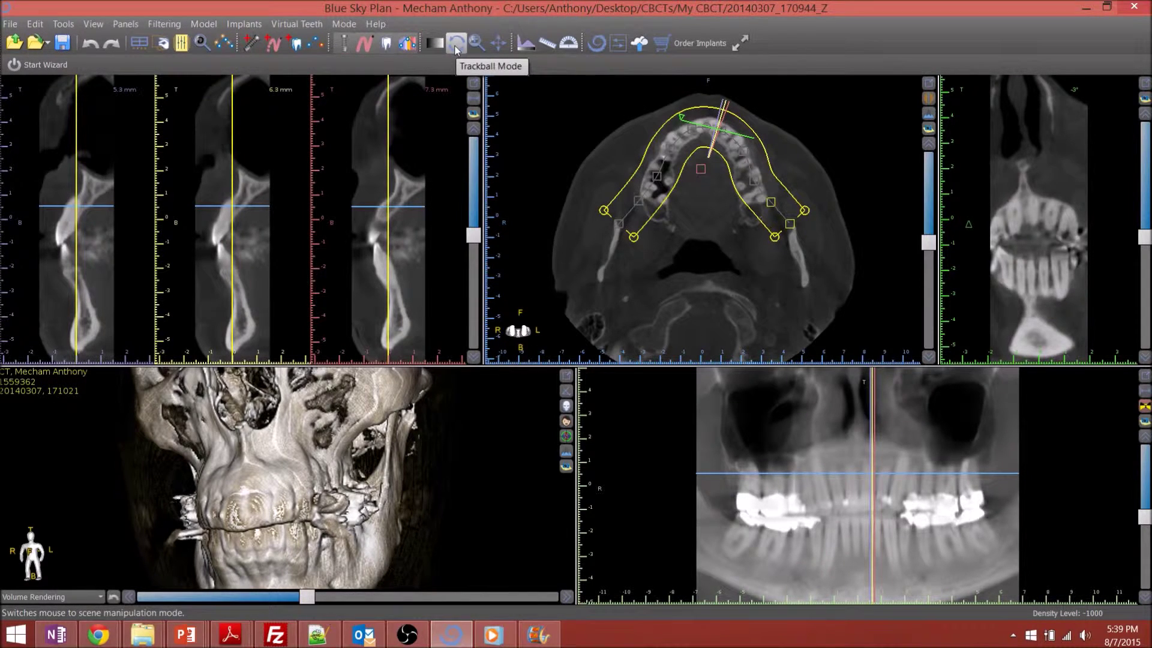
# Step: Shift cross-sections forward 0.1 mm, reshape the yellow arch curve, and show the panoramic as a slice
pyautogui.click(754, 184)
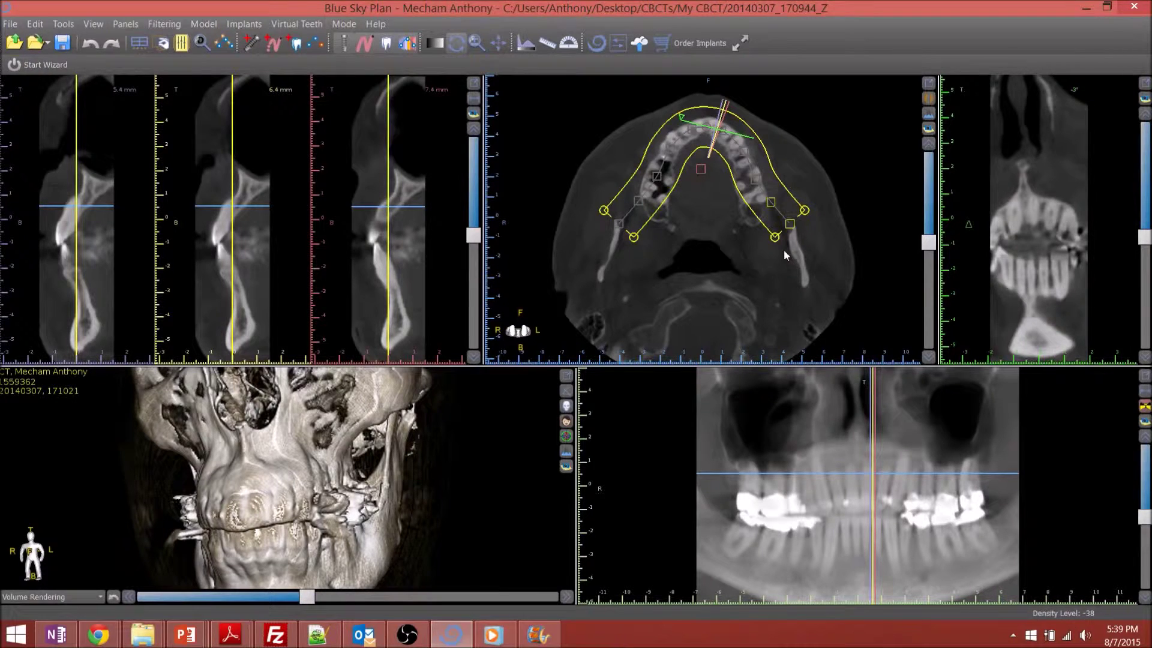
pyautogui.moveTo(776, 242); pyautogui.dragTo(770, 249)
pyautogui.click(1144, 409)
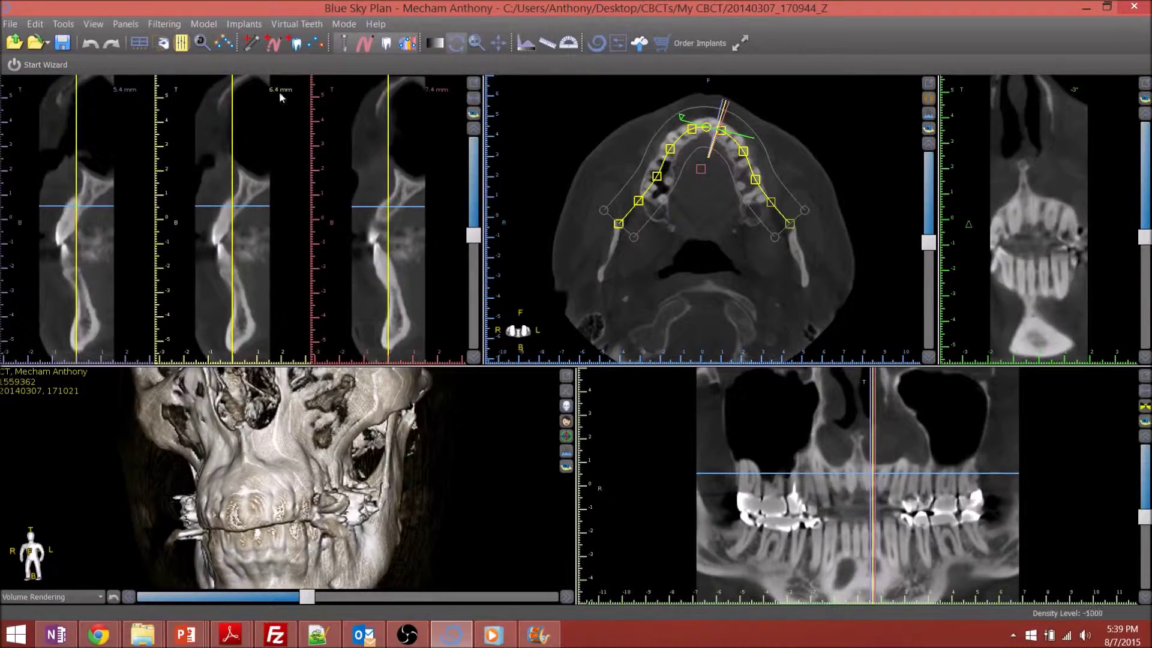
# Step: Set the Automatic Curve to Maxilla so the panoramic and cross-sections follow the upper teeth
pyautogui.click(223, 44)
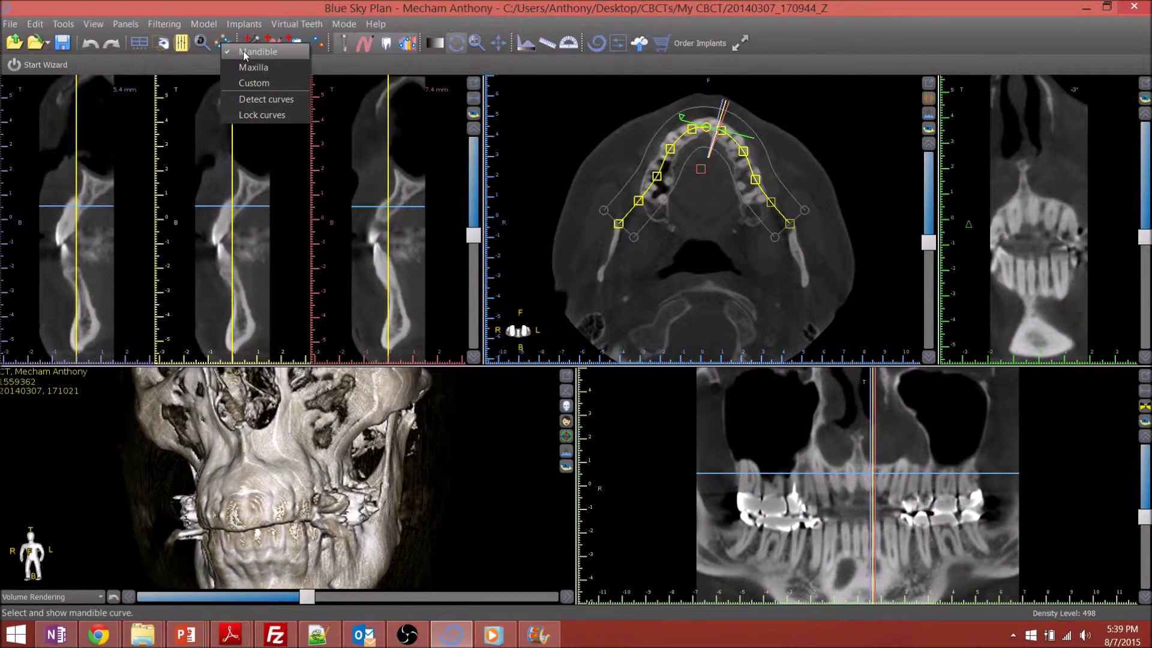
pyautogui.scroll(-3, 715, 232)
pyautogui.scroll(2, 709, 232)
pyautogui.click(231, 45)
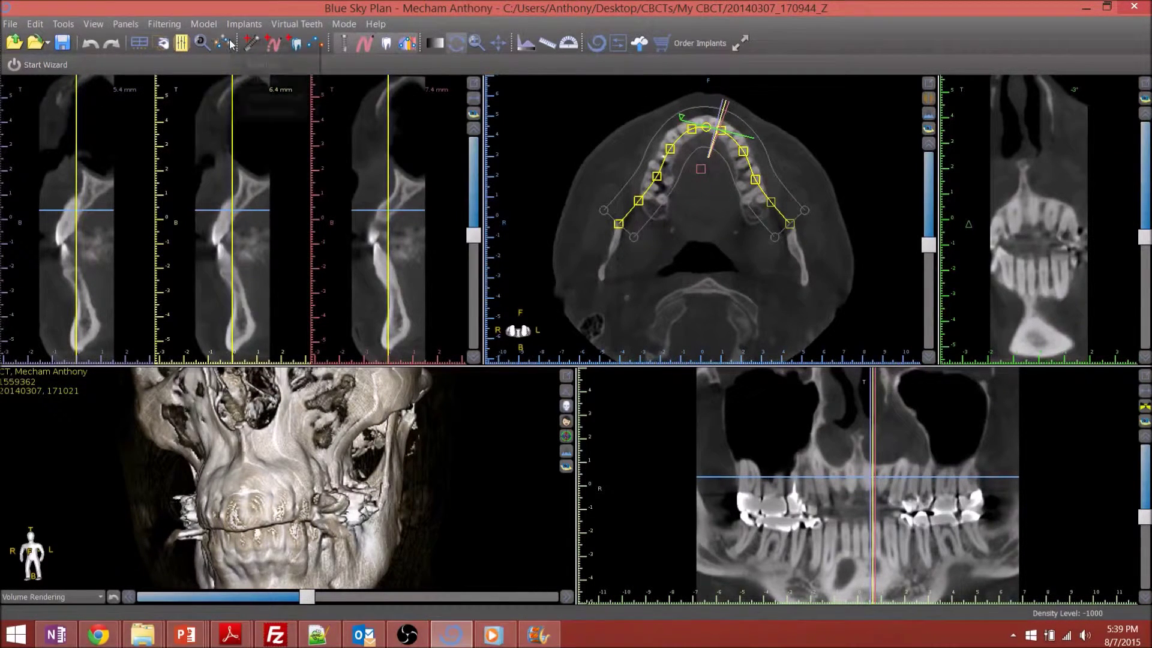
pyautogui.click(267, 64)
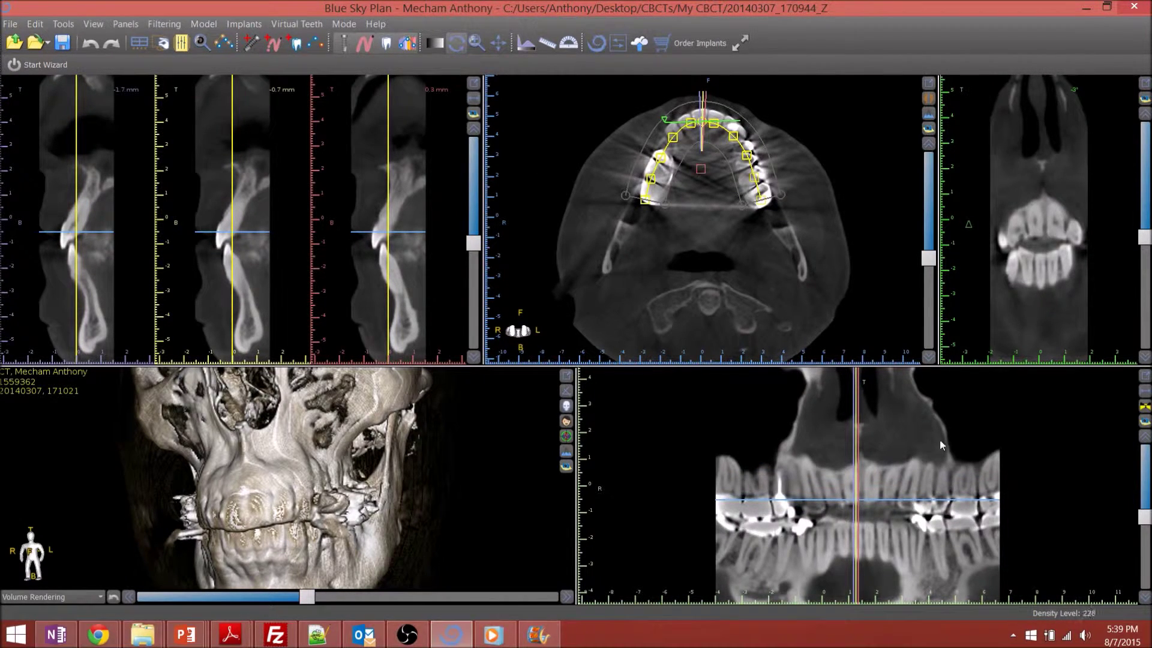
# Step: Set the cross-section distance to 2 mm and slide them to 5.4, 7.4 and 9.4 mm
pyautogui.click(472, 105)
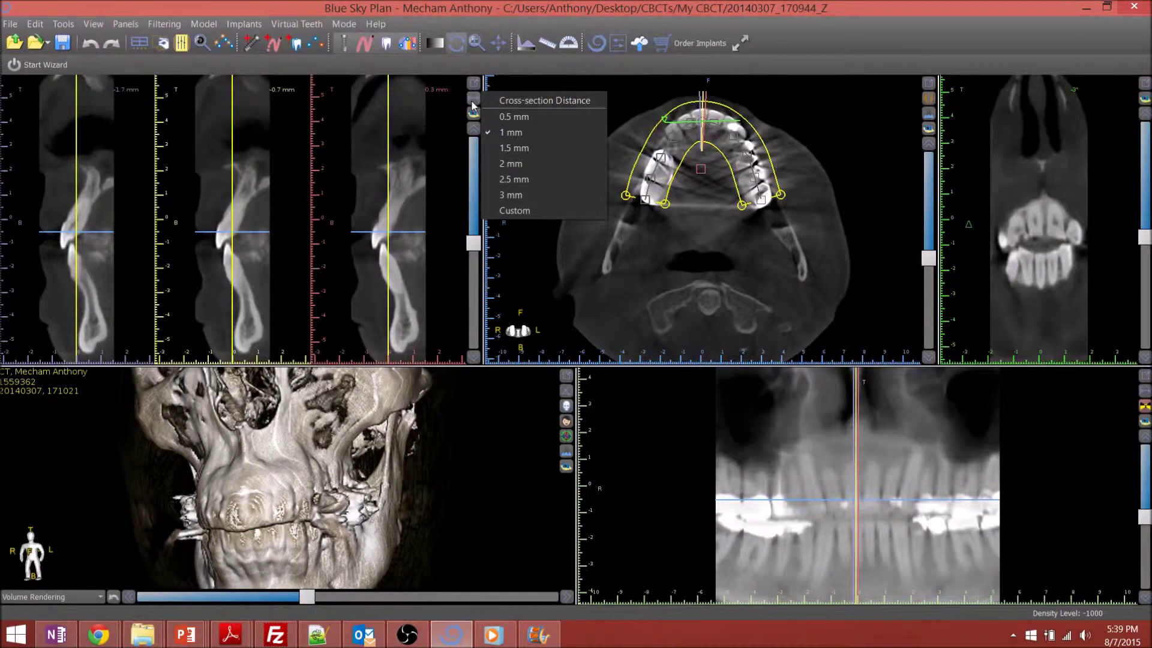
pyautogui.click(515, 164)
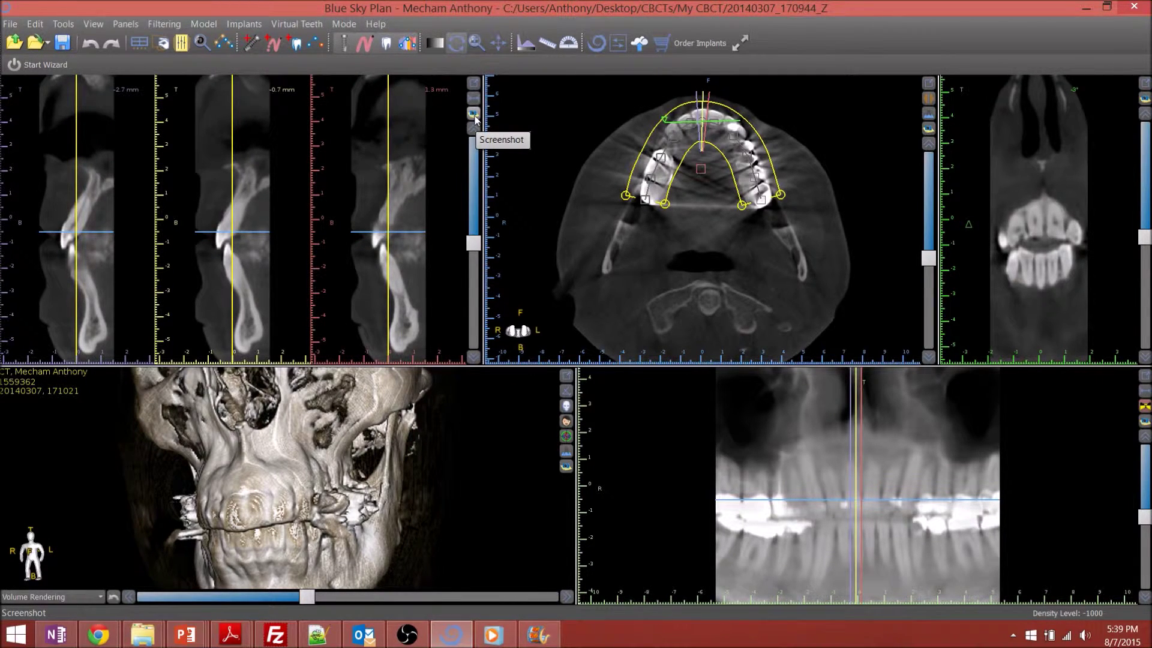
pyautogui.moveTo(474, 243); pyautogui.dragTo(474, 228)
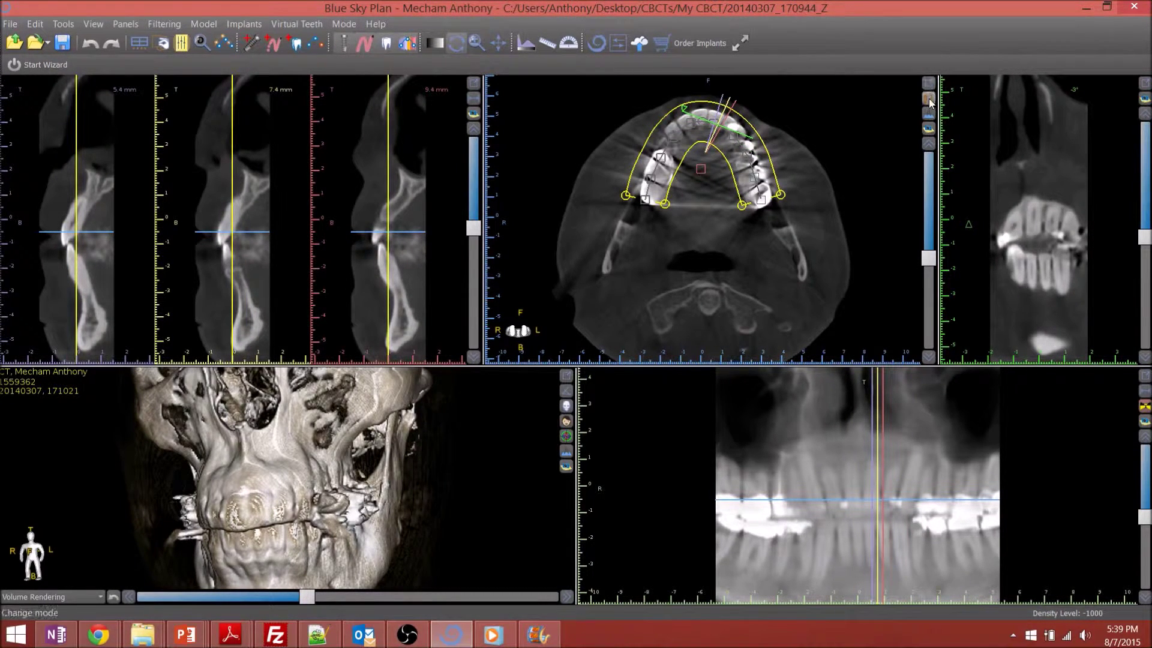
# Step: Toggle the axial view between thick slab and thin slice, leaving it as a thin slice
pyautogui.click(930, 100)
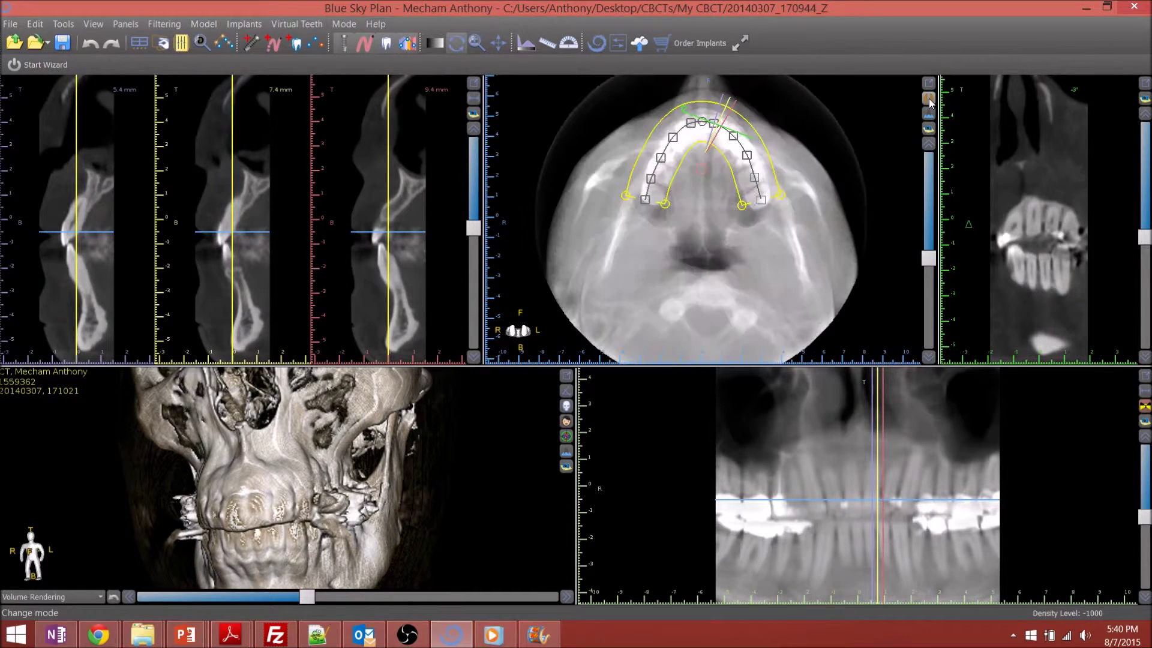
pyautogui.click(930, 101)
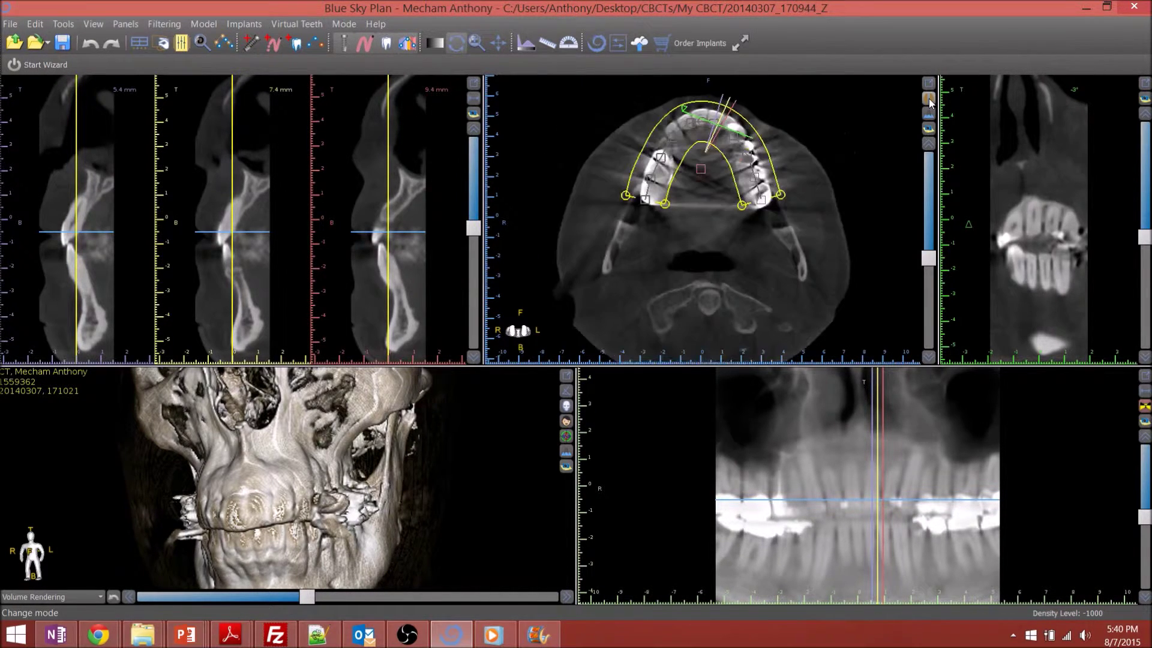
pyautogui.click(930, 100)
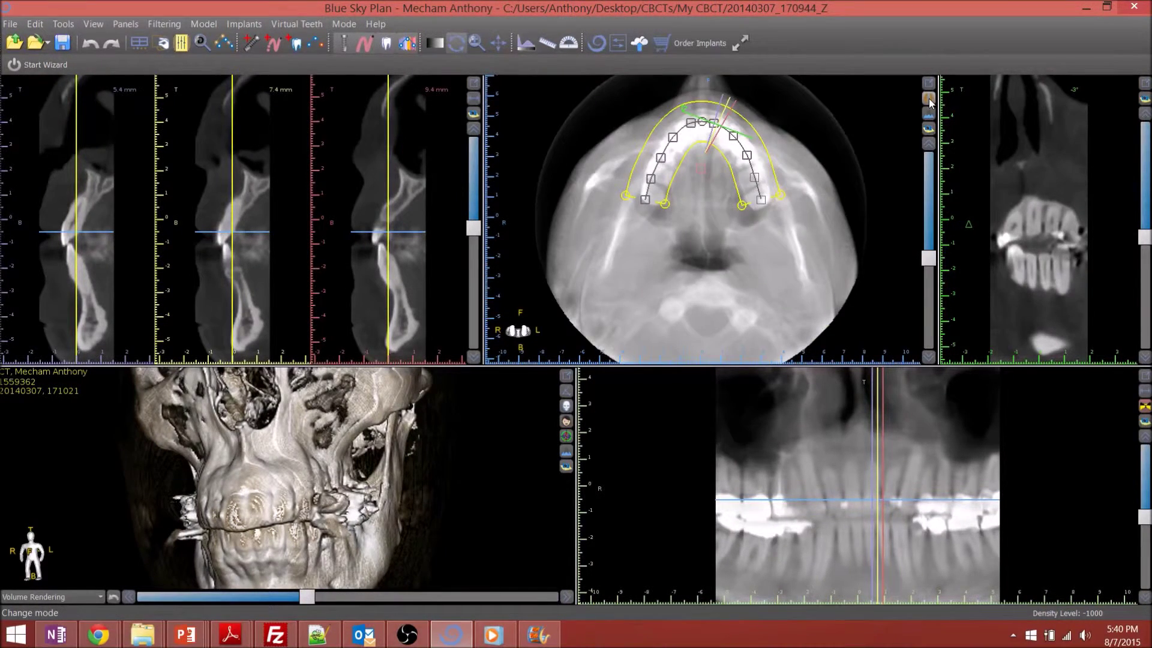
pyautogui.click(930, 100)
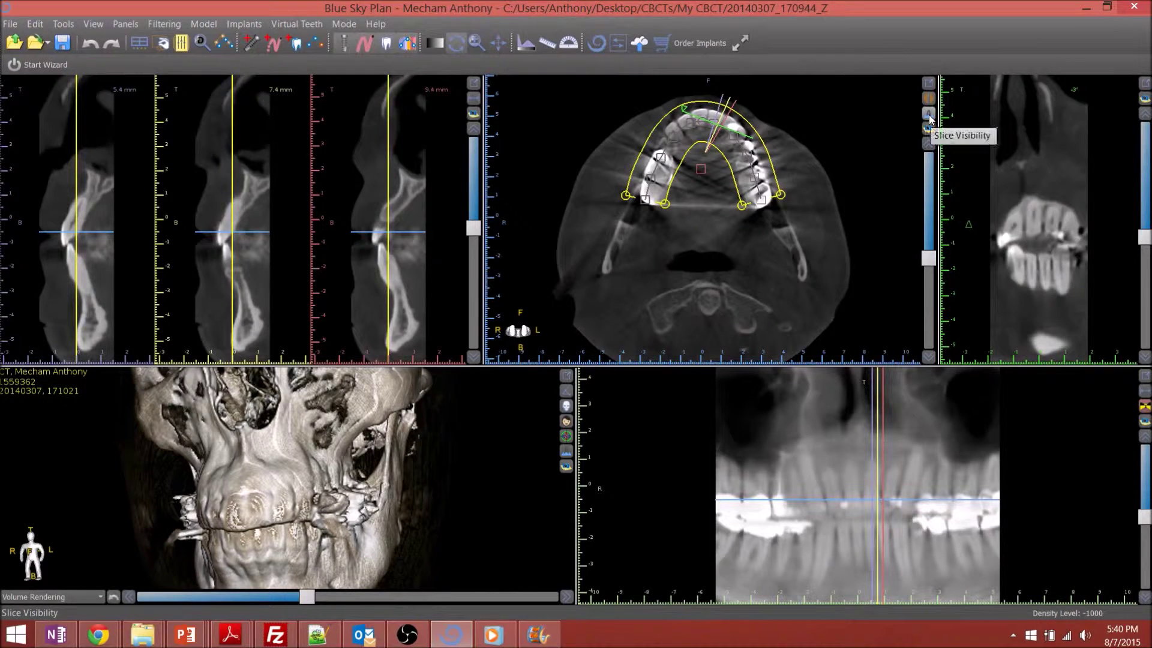
# Step: Hide the axial and cross-section slice lines in Slice Visibility
pyautogui.click(930, 115)
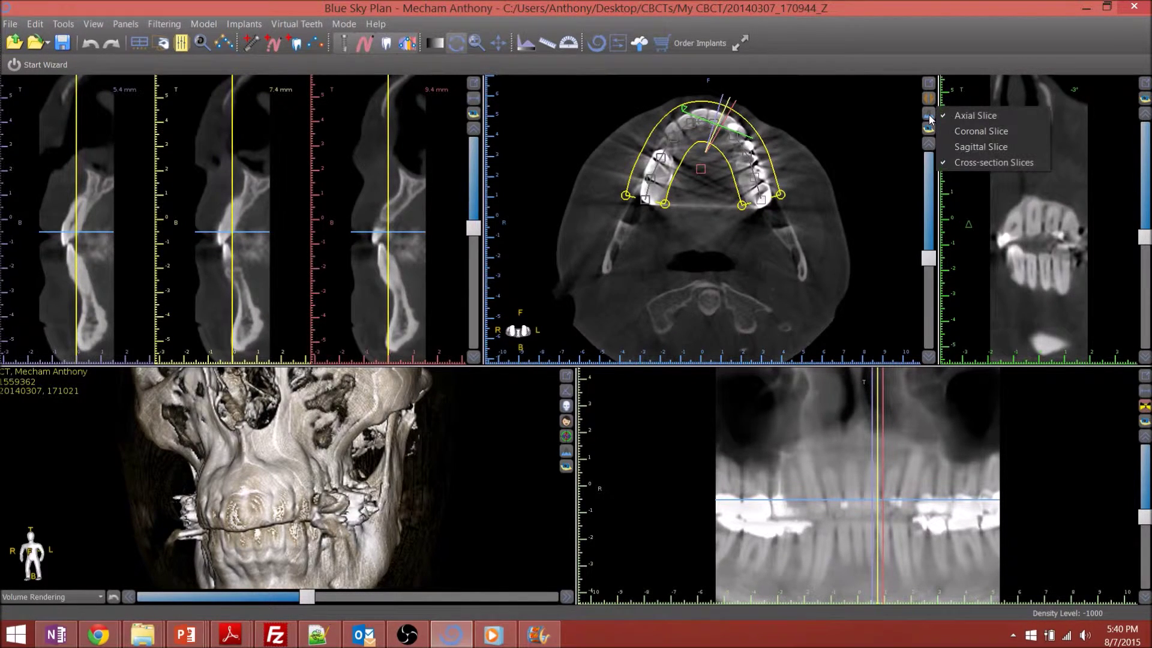
pyautogui.click(963, 115)
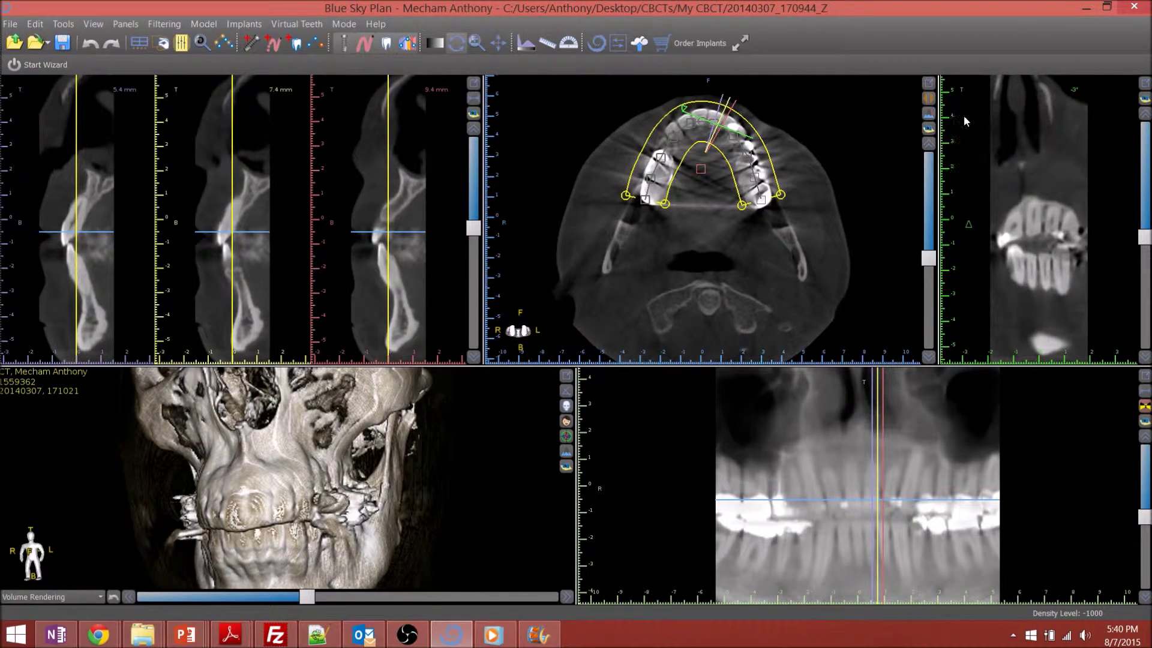
pyautogui.click(928, 115)
pyautogui.click(970, 160)
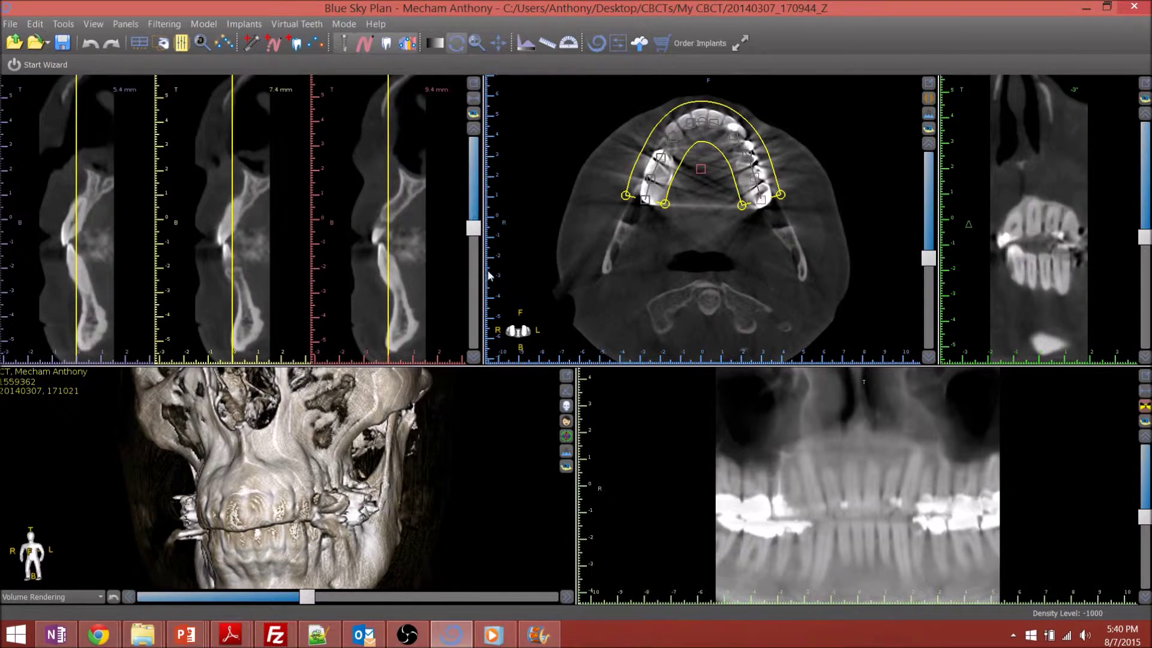
# Step: Render the 3D volume as MIP, then switch to the Non-shaded bones preset
pyautogui.click(567, 407)
pyautogui.moveTo(599, 425)
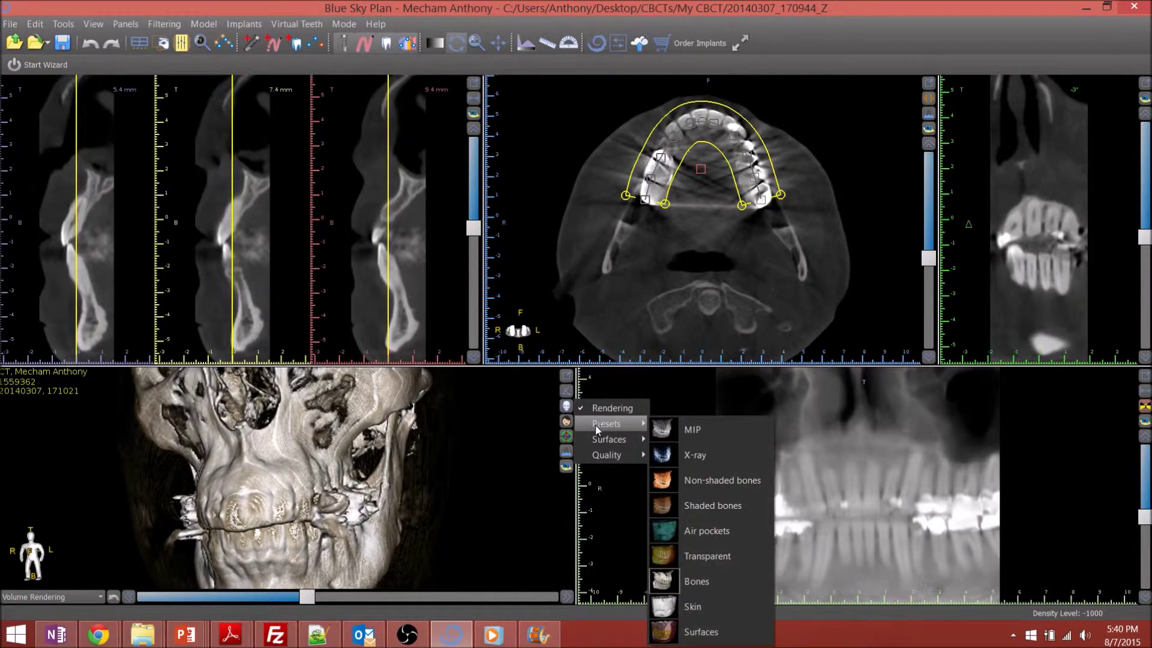
pyautogui.click(696, 431)
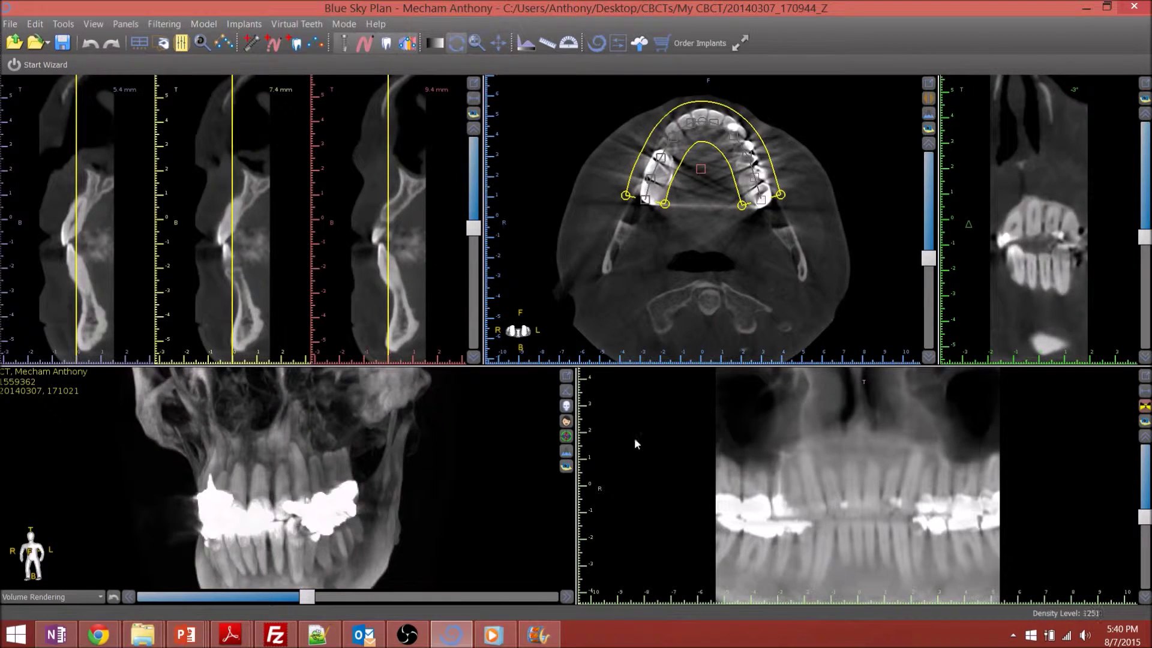
pyautogui.click(567, 407)
pyautogui.moveTo(632, 422)
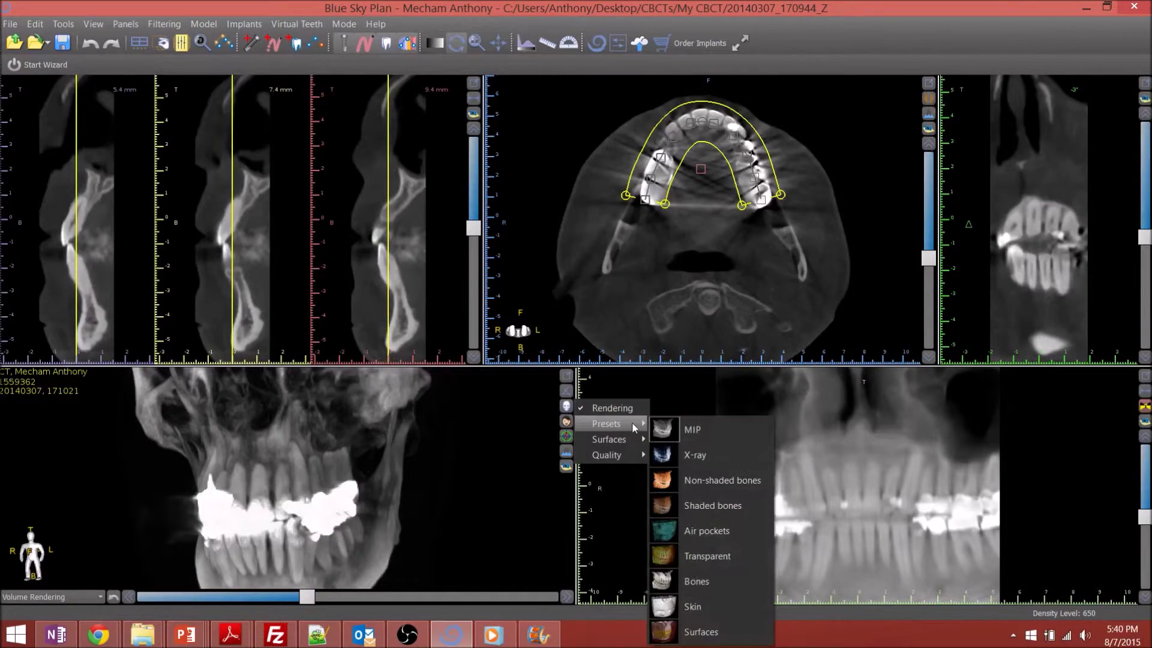
pyautogui.click(707, 479)
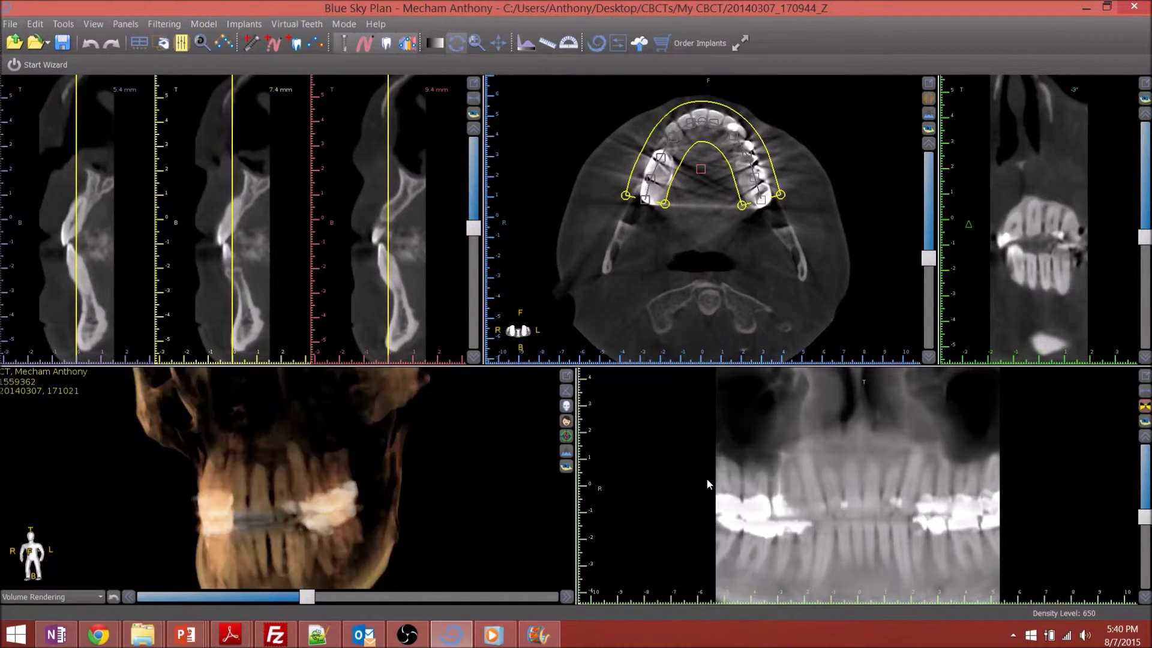
# Step: Set the 3D rendering quality to Medium and rotate the skull to another angle
pyautogui.click(566, 408)
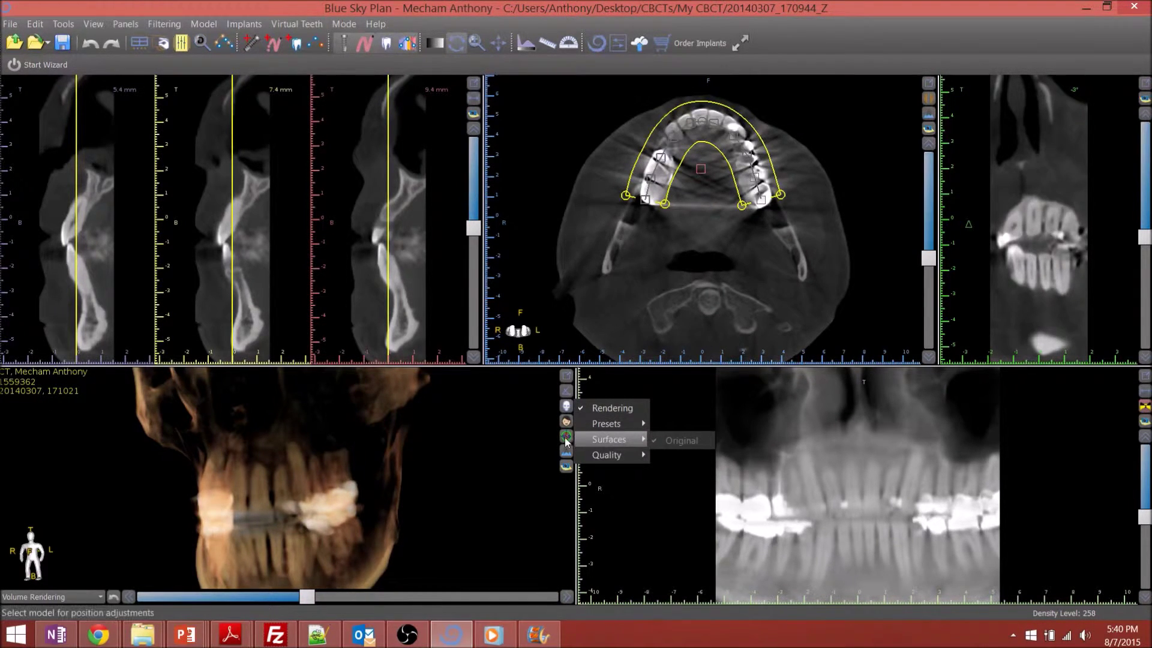
pyautogui.moveTo(600, 459)
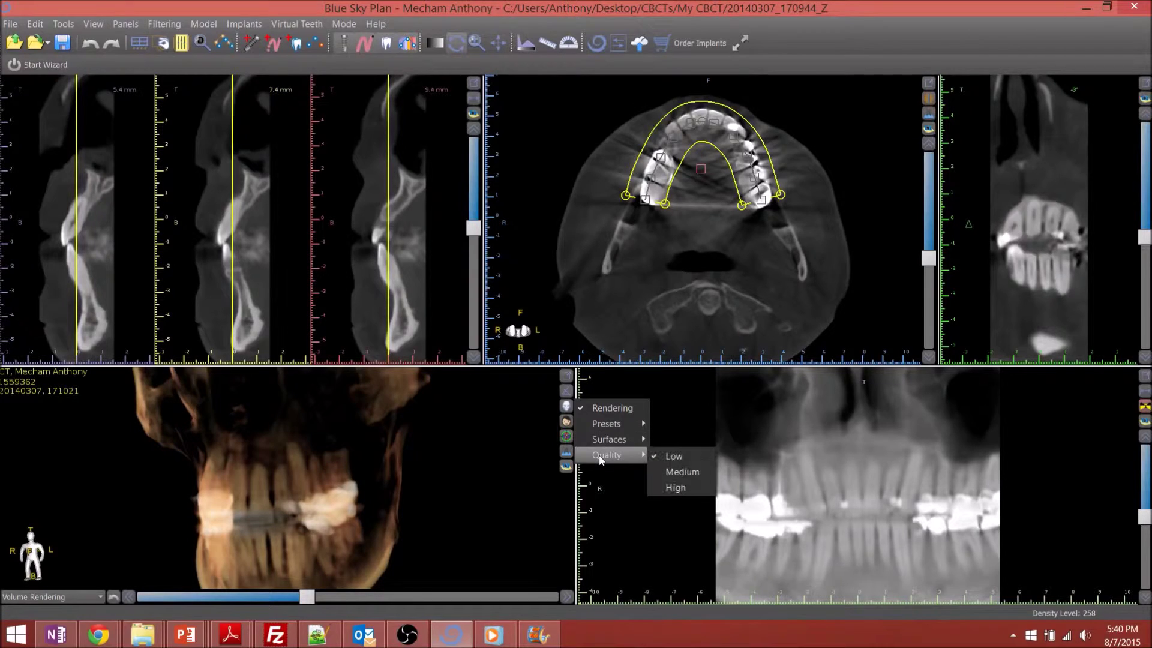
pyautogui.click(678, 475)
pyautogui.moveTo(365, 487)
pyautogui.mouseDown()
pyautogui.moveTo(352, 462)
pyautogui.moveTo(424, 463)
pyautogui.moveTo(368, 470)
pyautogui.mouseUp()
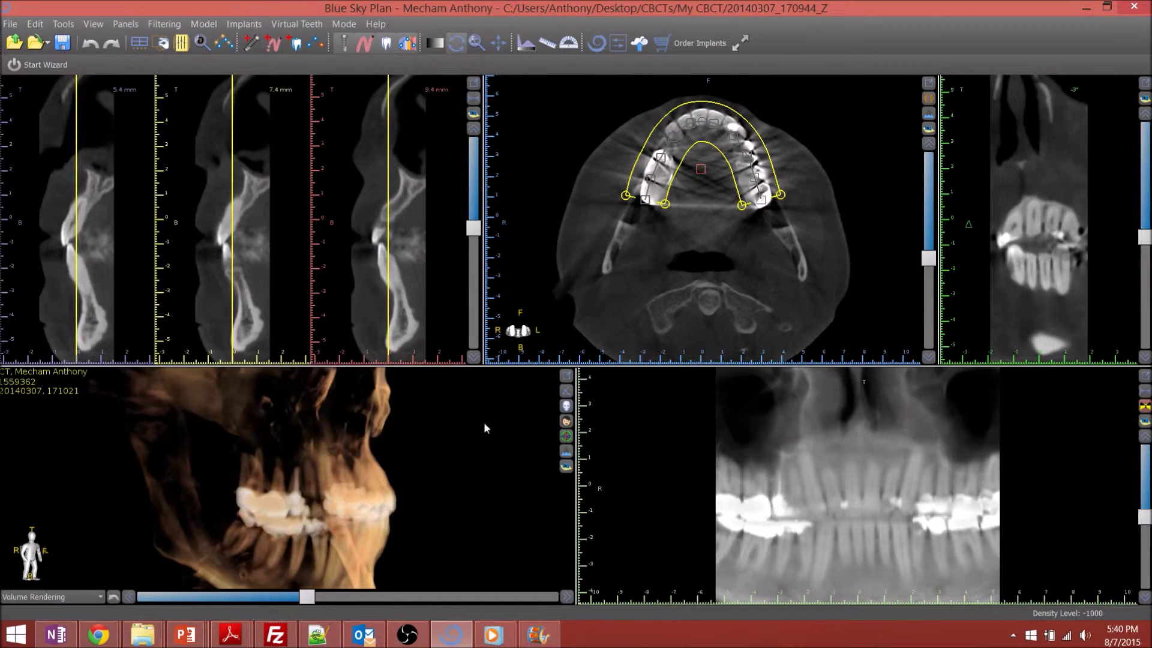
# Step: Apply the Bones rendering preset and turn the skull from its left side to its right
pyautogui.click(568, 409)
pyautogui.moveTo(607, 424)
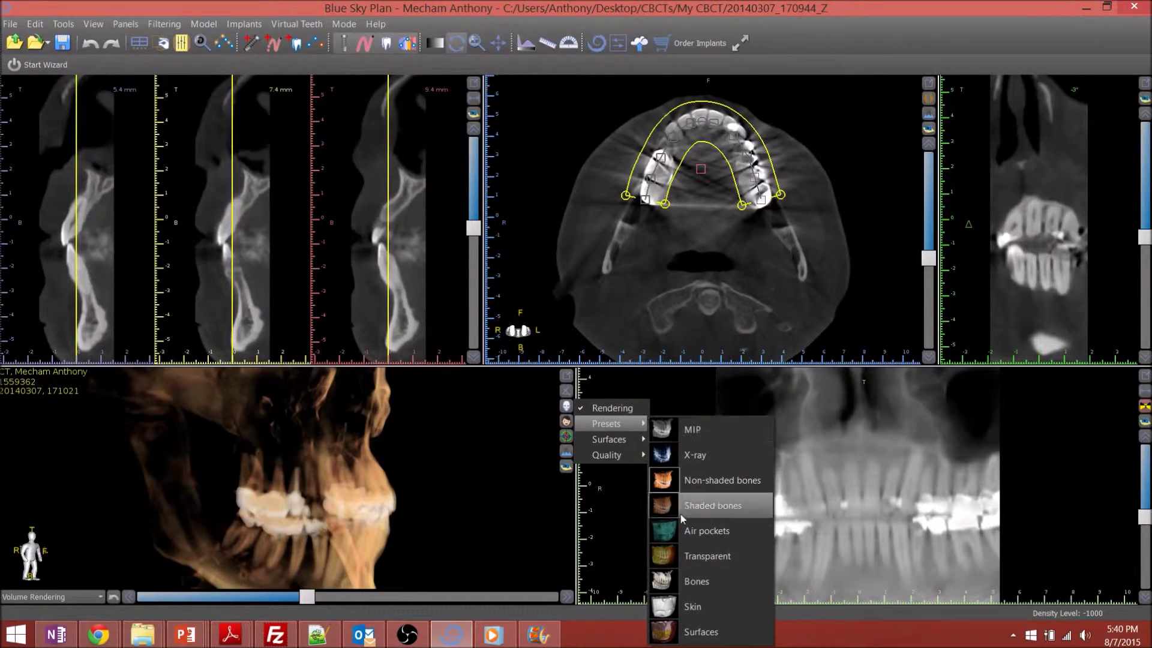
pyautogui.click(694, 582)
pyautogui.moveTo(375, 474); pyautogui.dragTo(296, 471)
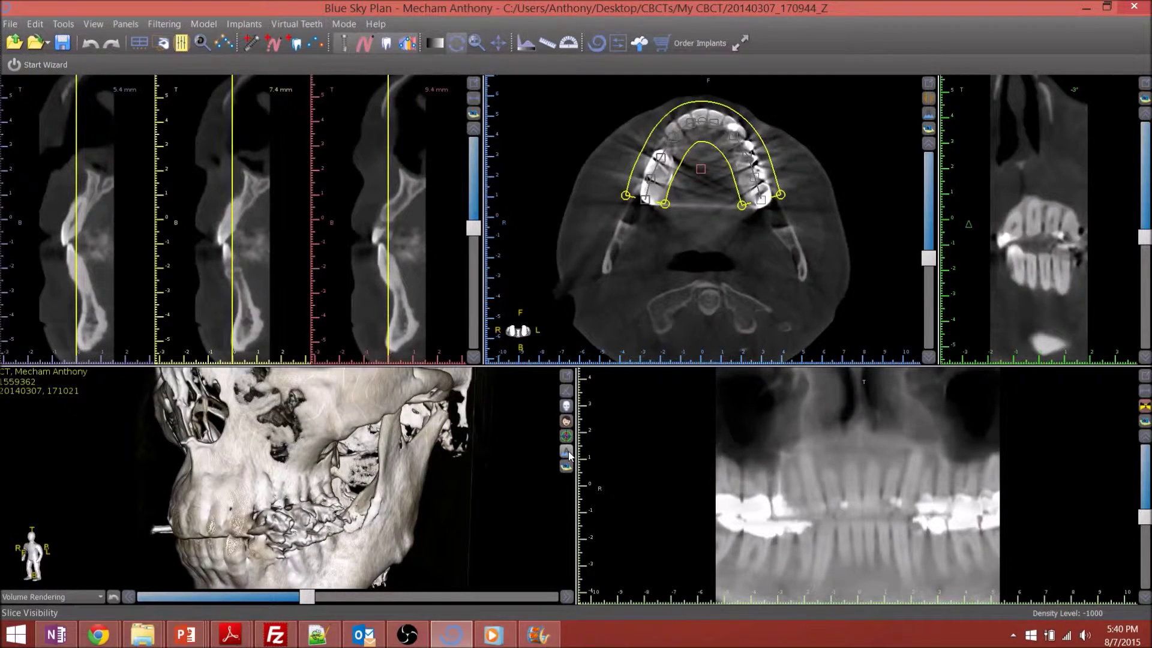
# Step: Maximise the 3D rendering pane, turn the skull to face front, and zoom in
pyautogui.moveTo(310, 467); pyautogui.dragTo(491, 416)
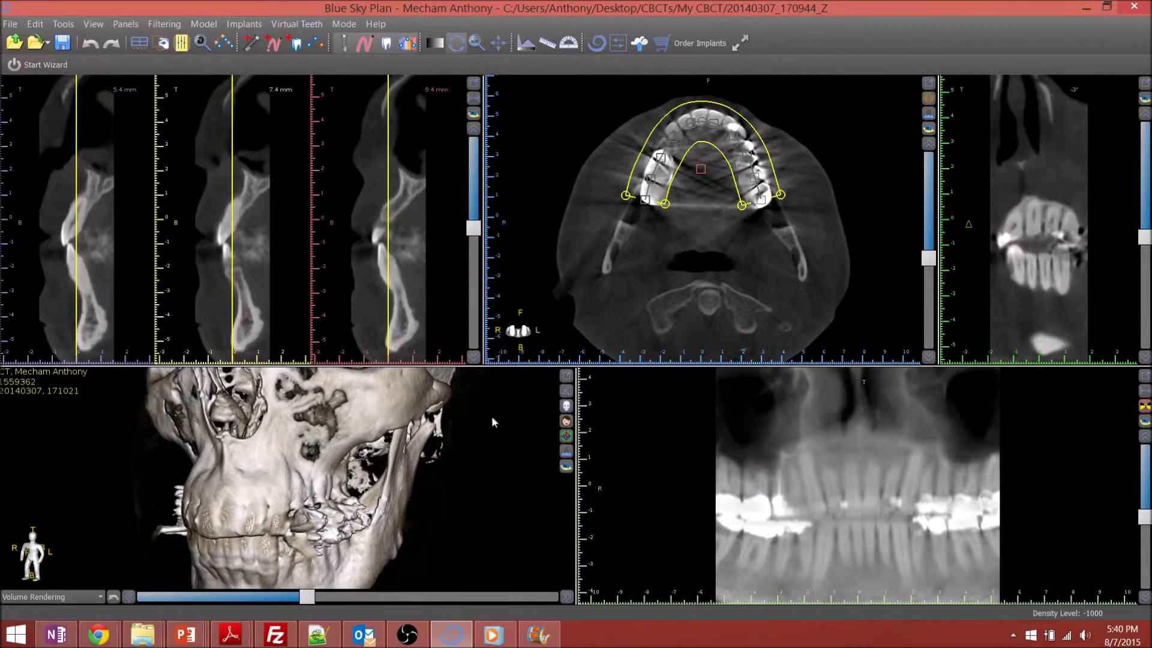
pyautogui.click(566, 375)
pyautogui.moveTo(660, 289); pyautogui.dragTo(645, 360)
pyautogui.scroll(-3, 643, 379)
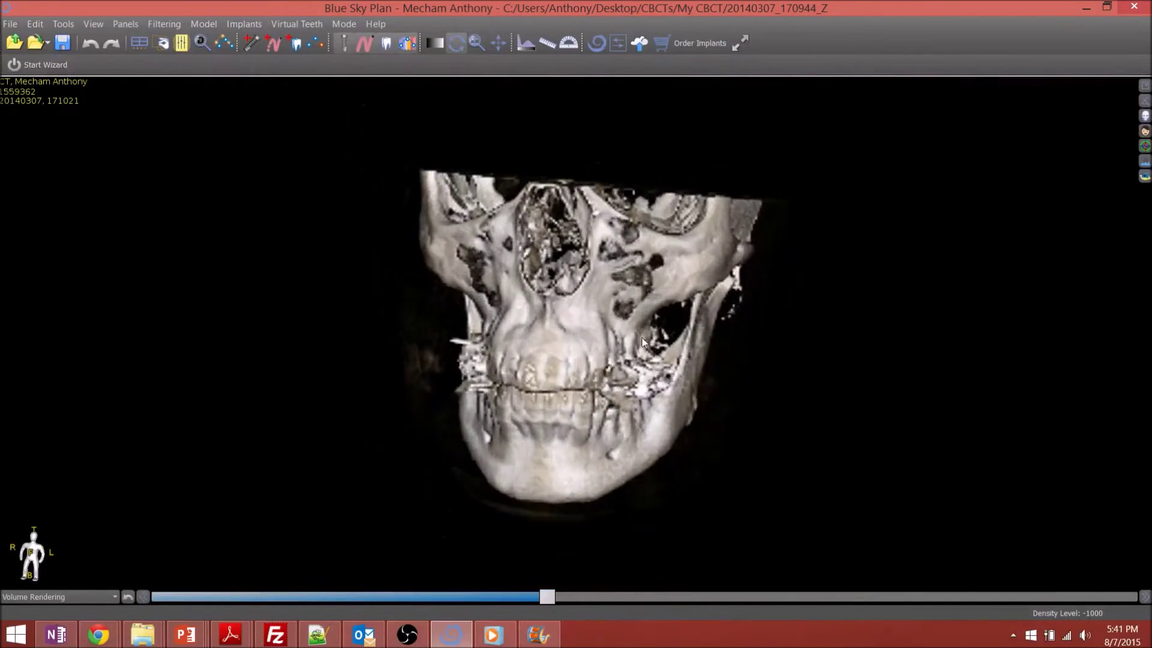
pyautogui.scroll(5, 643, 342)
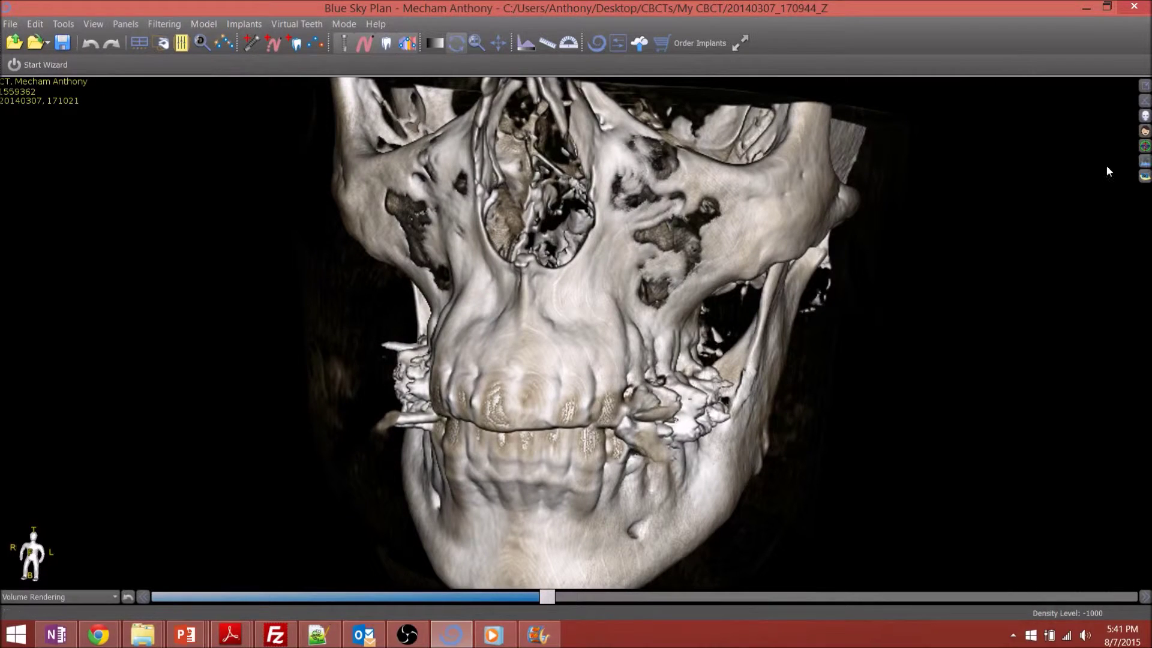
# Step: Switch to the four-pane MPR layout and move the axial view up through the slices
pyautogui.click(148, 41)
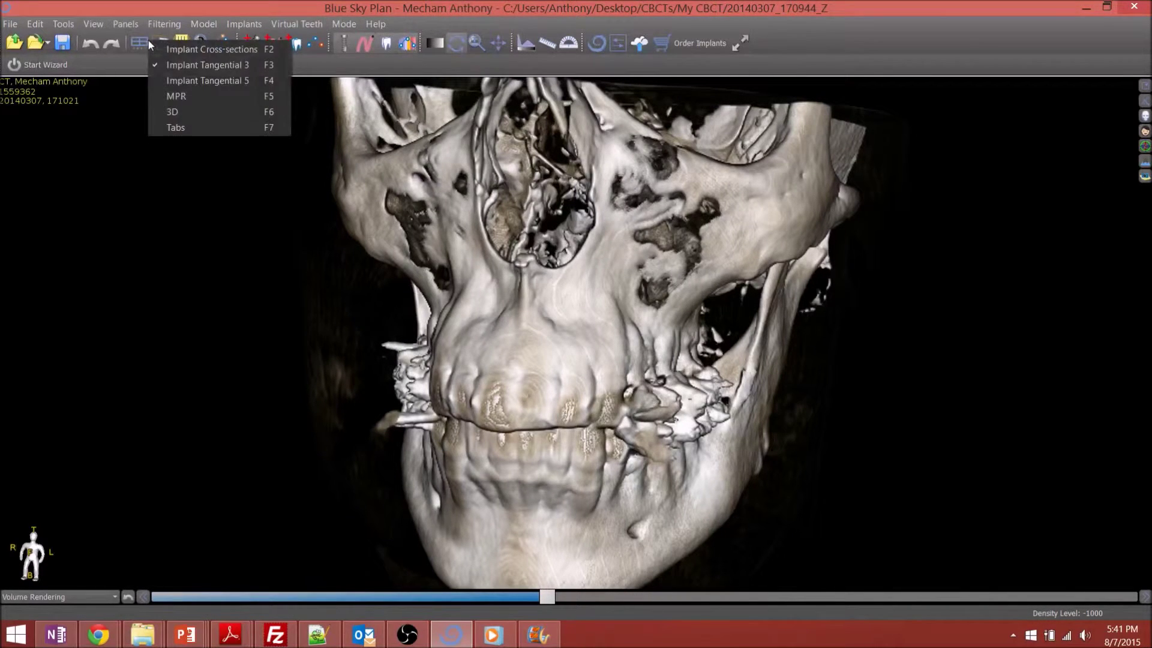
pyautogui.click(186, 97)
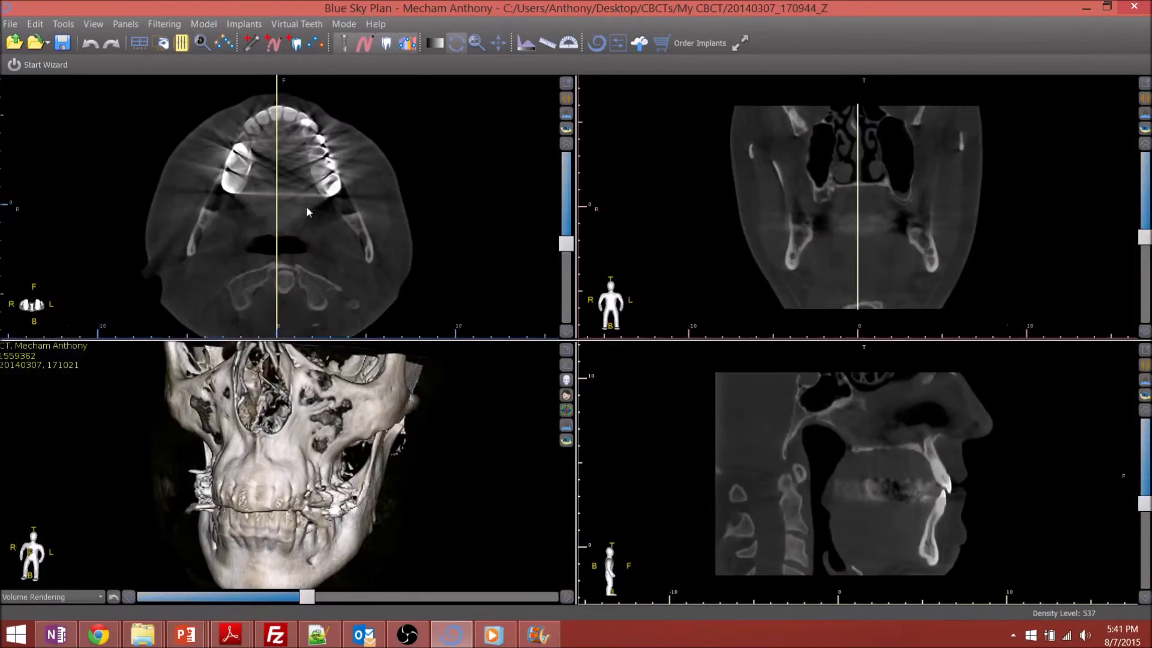
pyautogui.moveTo(566, 246)
pyautogui.mouseDown()
pyautogui.moveTo(566, 159)
pyautogui.moveTo(555, 318)
pyautogui.moveTo(564, 160)
pyautogui.moveTo(563, 303)
pyautogui.moveTo(562, 249)
pyautogui.mouseUp()
pyautogui.scroll(3, 347, 231)
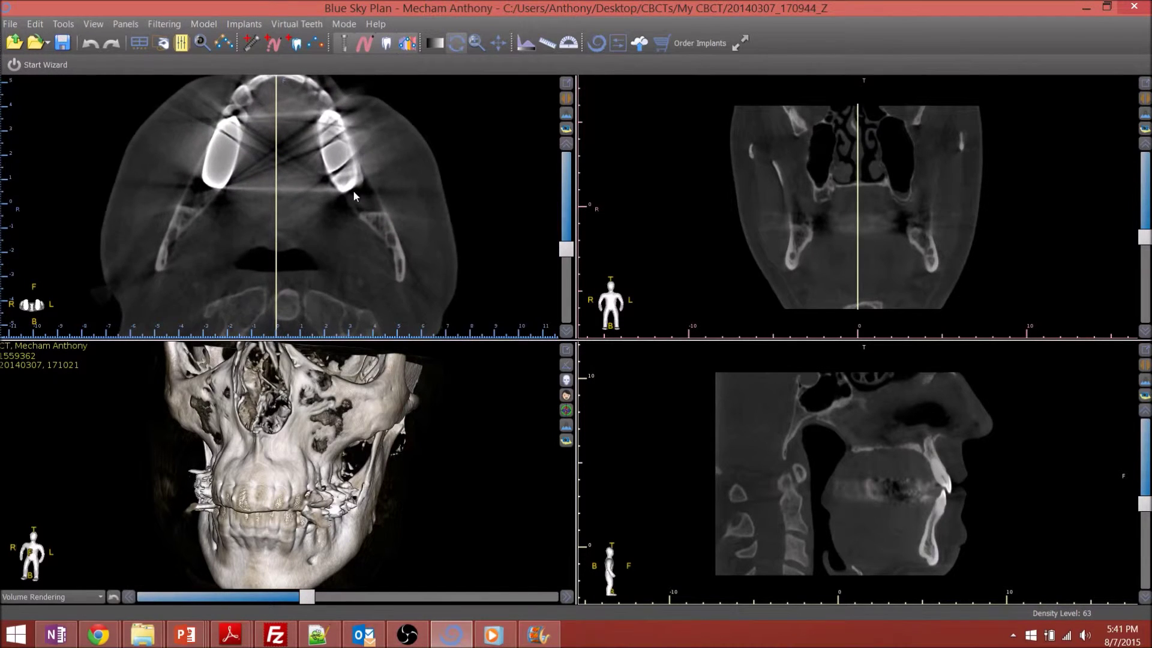
pyautogui.scroll(-2, 355, 213)
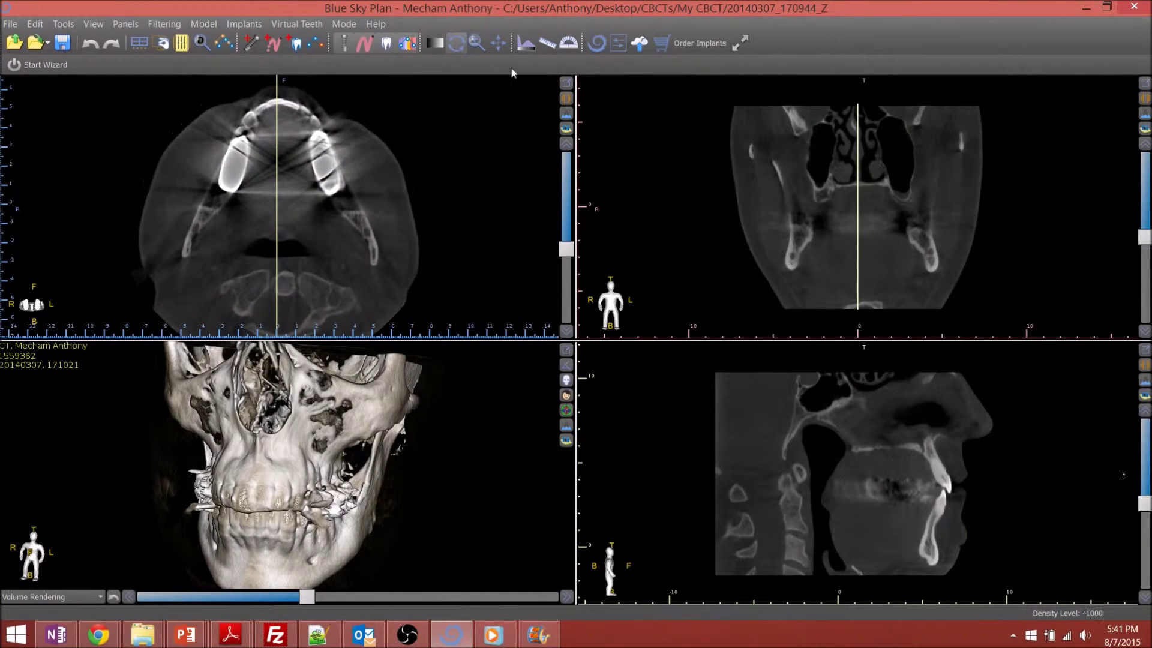
# Step: Pan the axial image right and up, then set its slice on the lower dental arch
pyautogui.click(499, 42)
pyautogui.moveTo(387, 207); pyautogui.dragTo(357, 186)
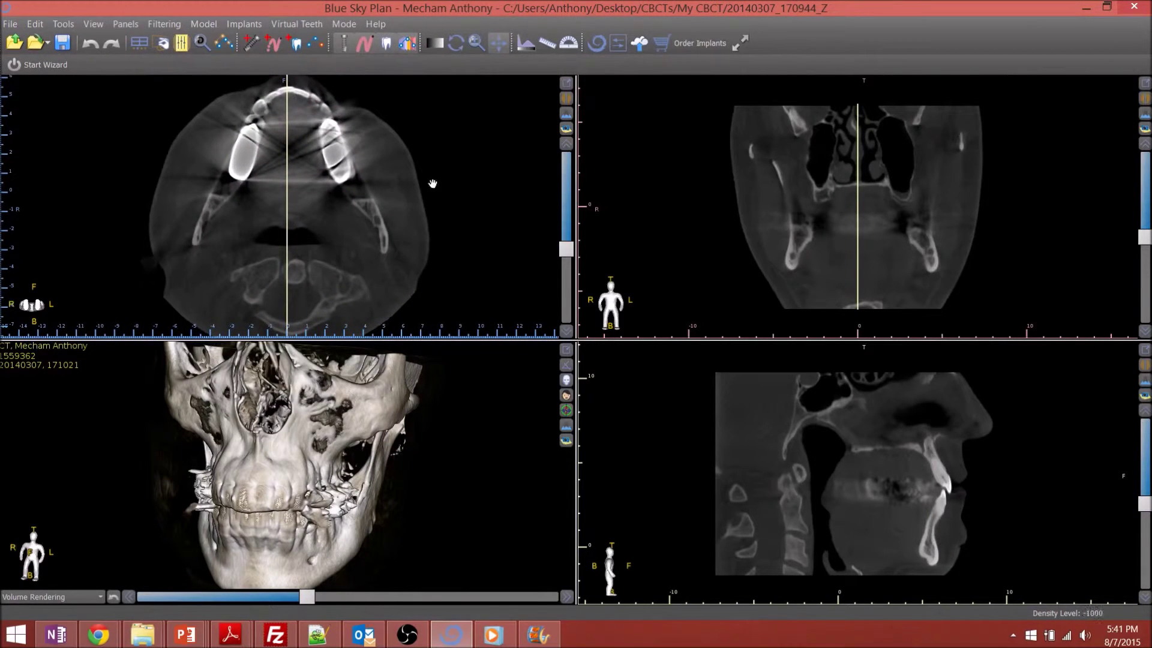
pyautogui.scroll(-2, 436, 184)
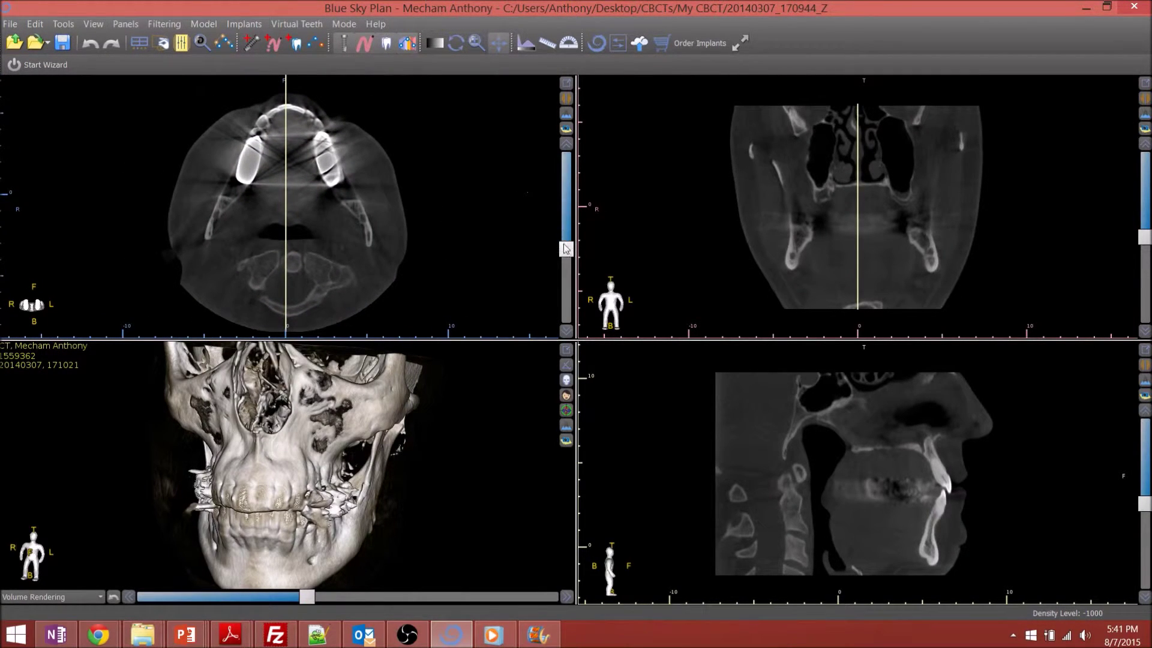
pyautogui.moveTo(563, 249); pyautogui.dragTo(564, 237)
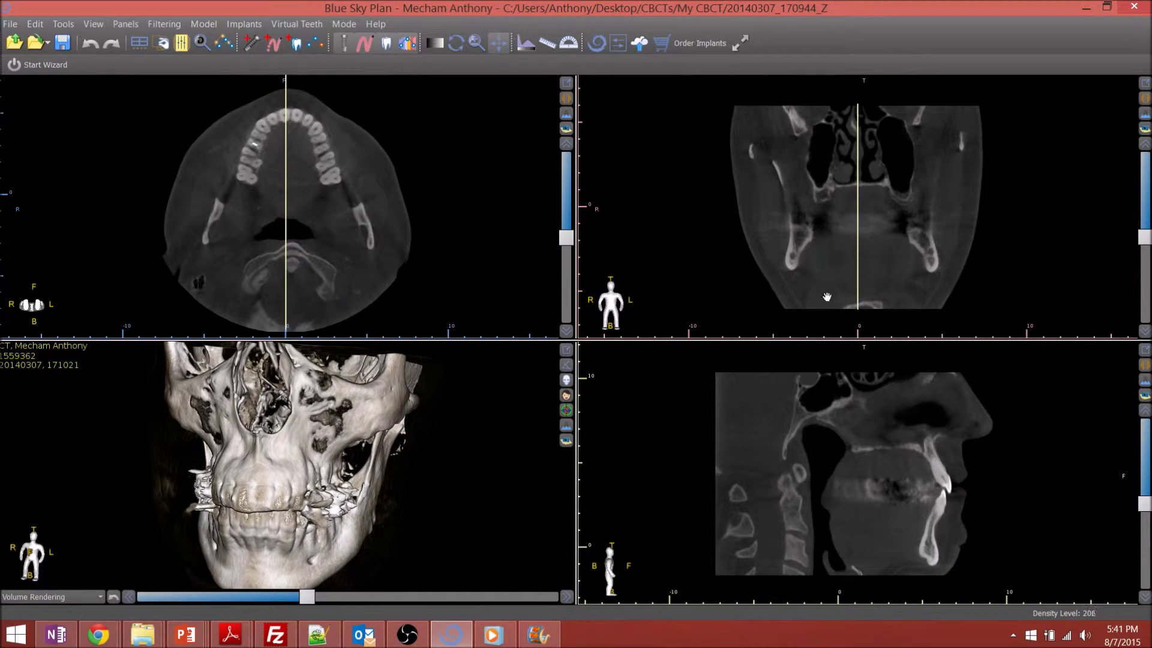
# Step: Turn on Coronal Projection and Axial Projection so both plane lines appear on the other slice views
pyautogui.click(94, 24)
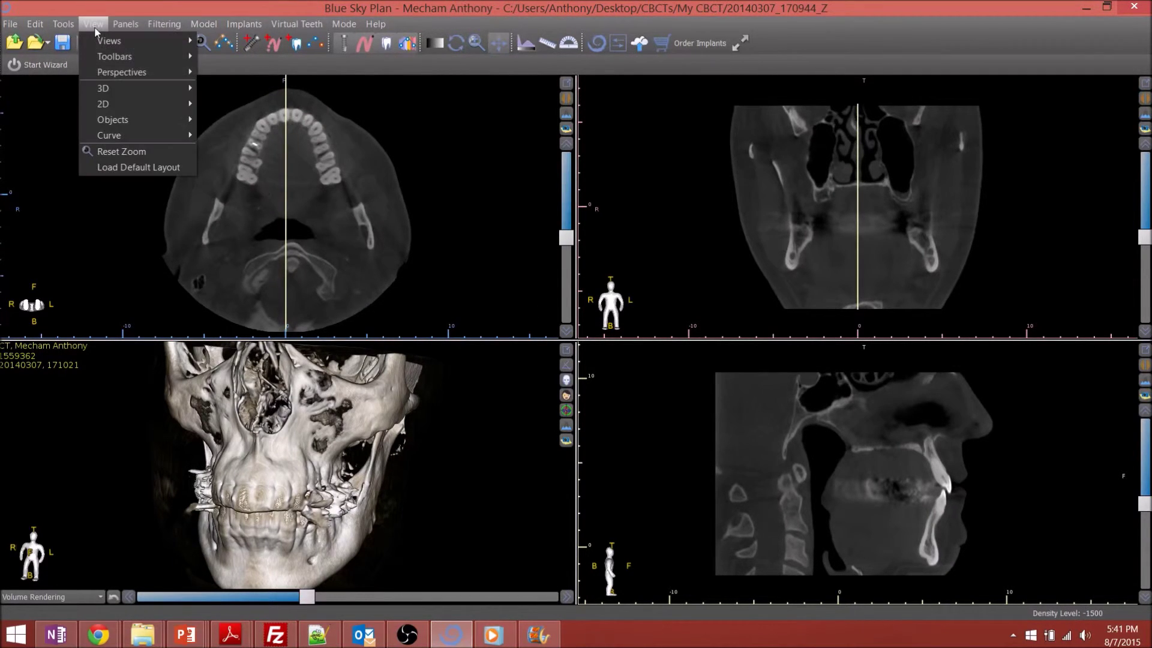
pyautogui.moveTo(128, 105)
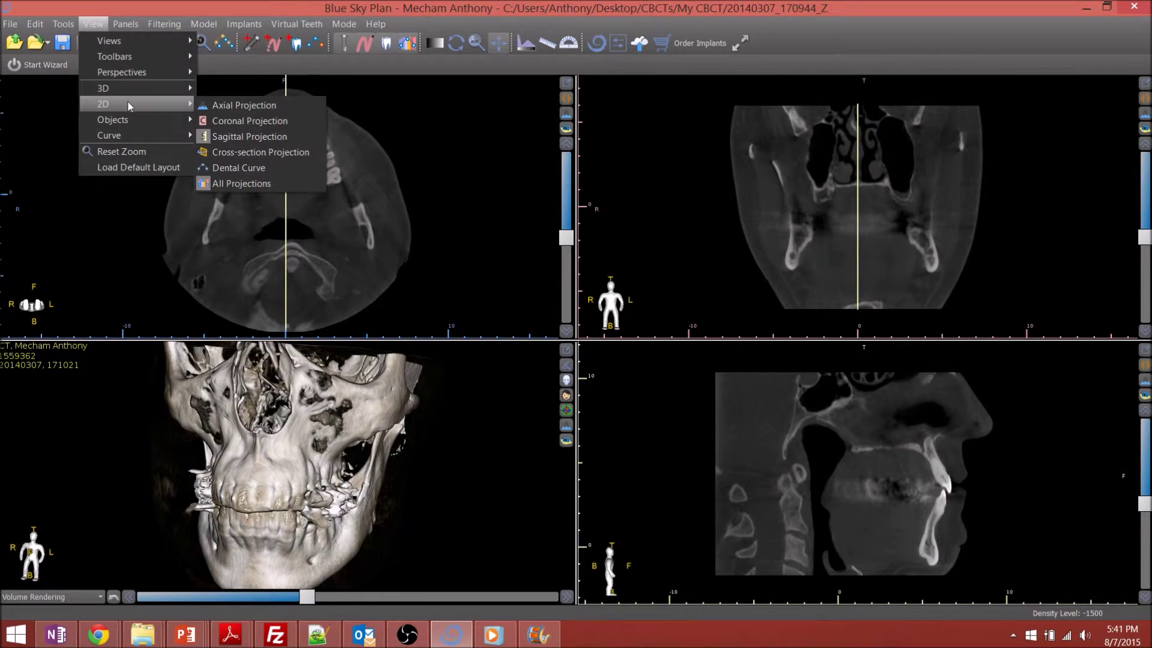
pyautogui.click(210, 121)
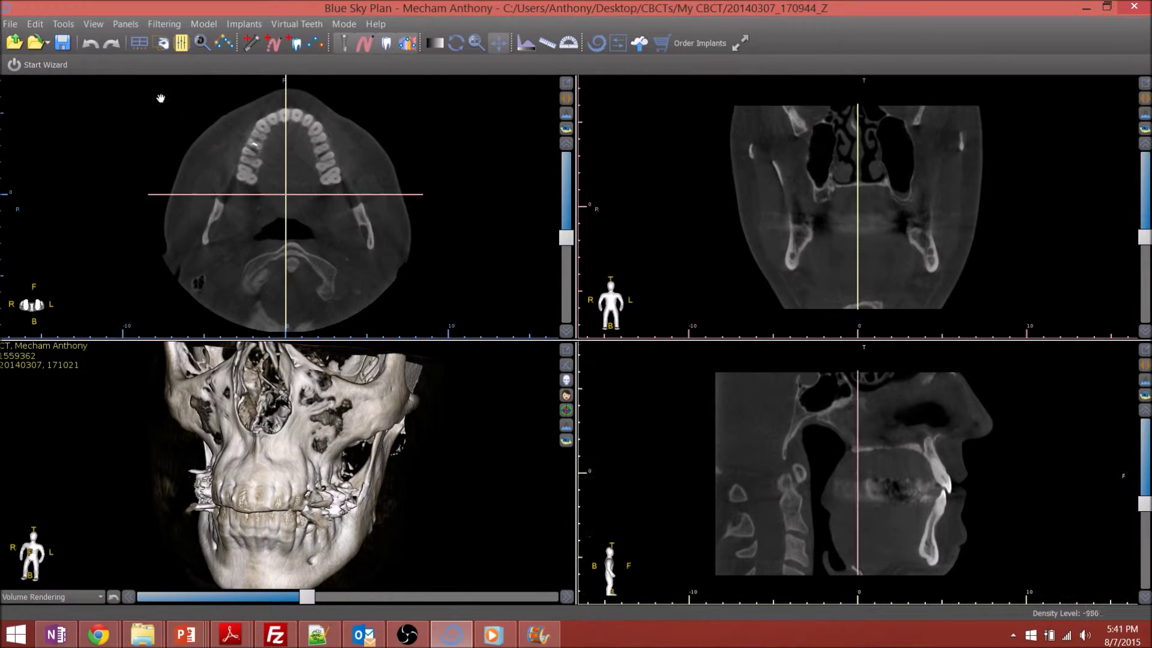
pyautogui.click(92, 25)
pyautogui.moveTo(126, 99)
pyautogui.click(238, 105)
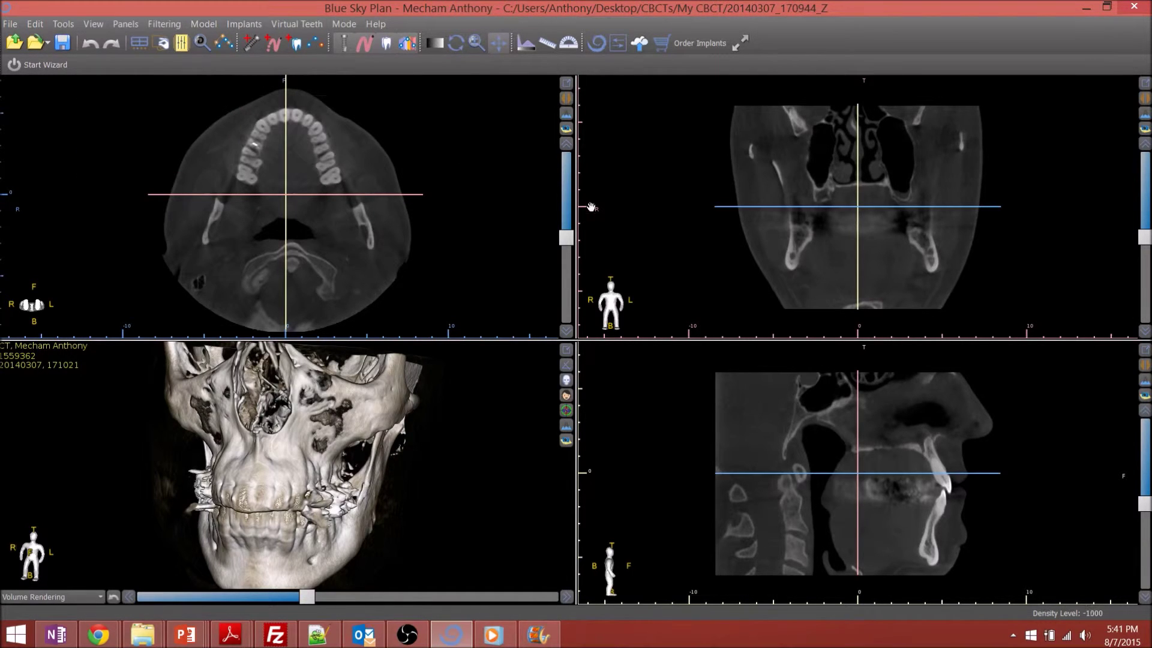
# Step: Reposition the coronal view and move it back to a posterior slice behind the dental arch
pyautogui.moveTo(767, 215); pyautogui.dragTo(836, 194)
pyautogui.scroll(-6, 894, 182)
pyautogui.scroll(-5, 904, 195)
pyautogui.scroll(-7, 905, 198)
pyautogui.scroll(1, 902, 193)
pyautogui.moveTo(1145, 238); pyautogui.dragTo(1145, 203)
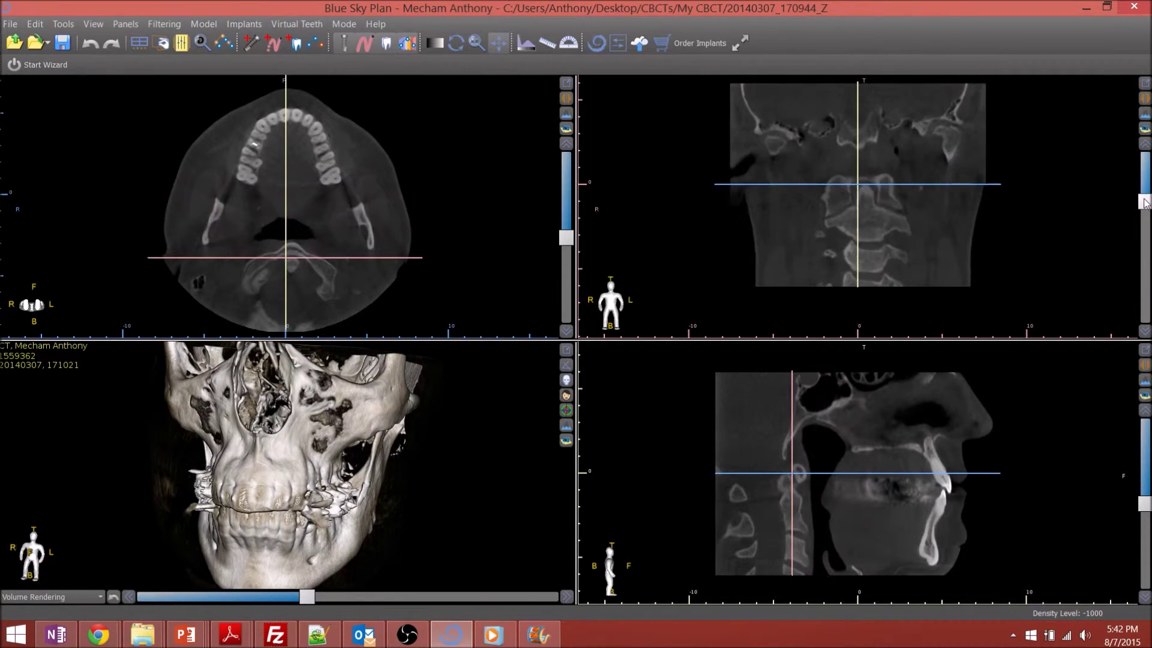
pyautogui.moveTo(944, 199); pyautogui.dragTo(944, 215)
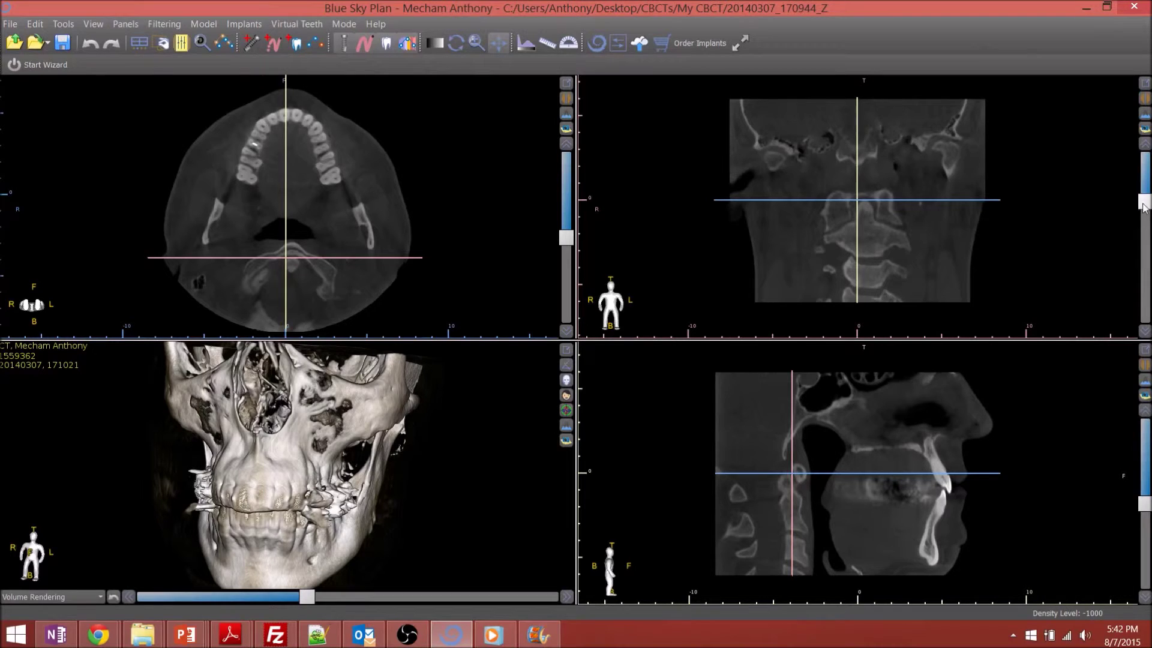
pyautogui.scroll(5, 913, 185)
pyautogui.scroll(2, 919, 187)
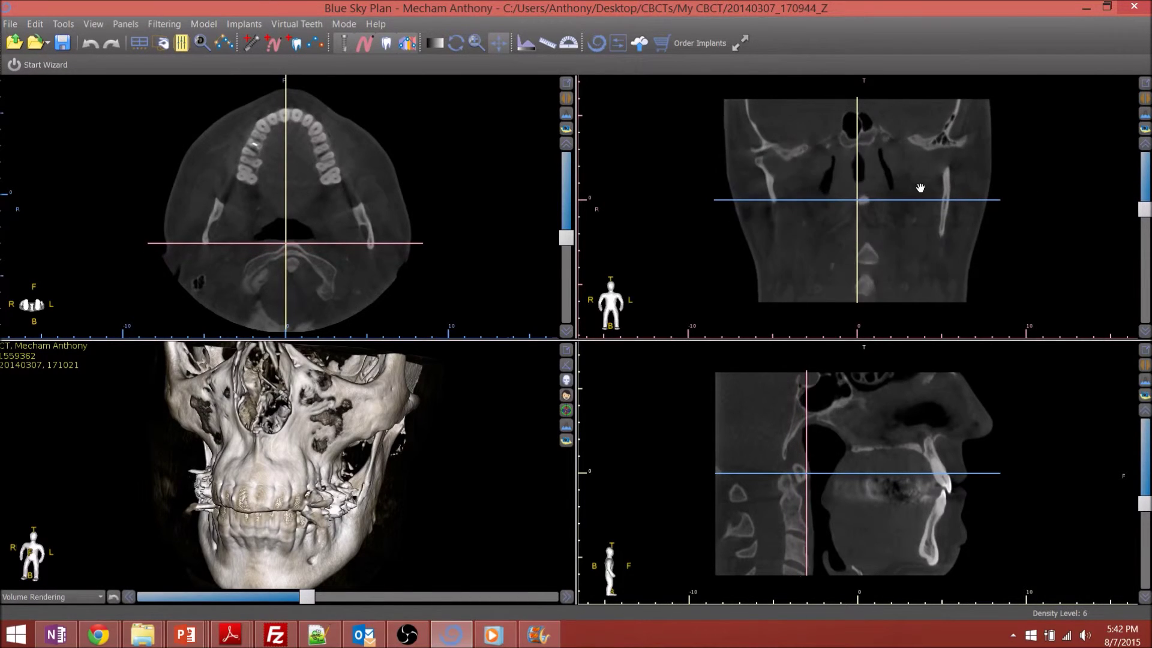
# Step: Apply a brown 3D rendering preset, measure a 31.71 mm coronal distance, and shift the sagittal slice
pyautogui.click(436, 44)
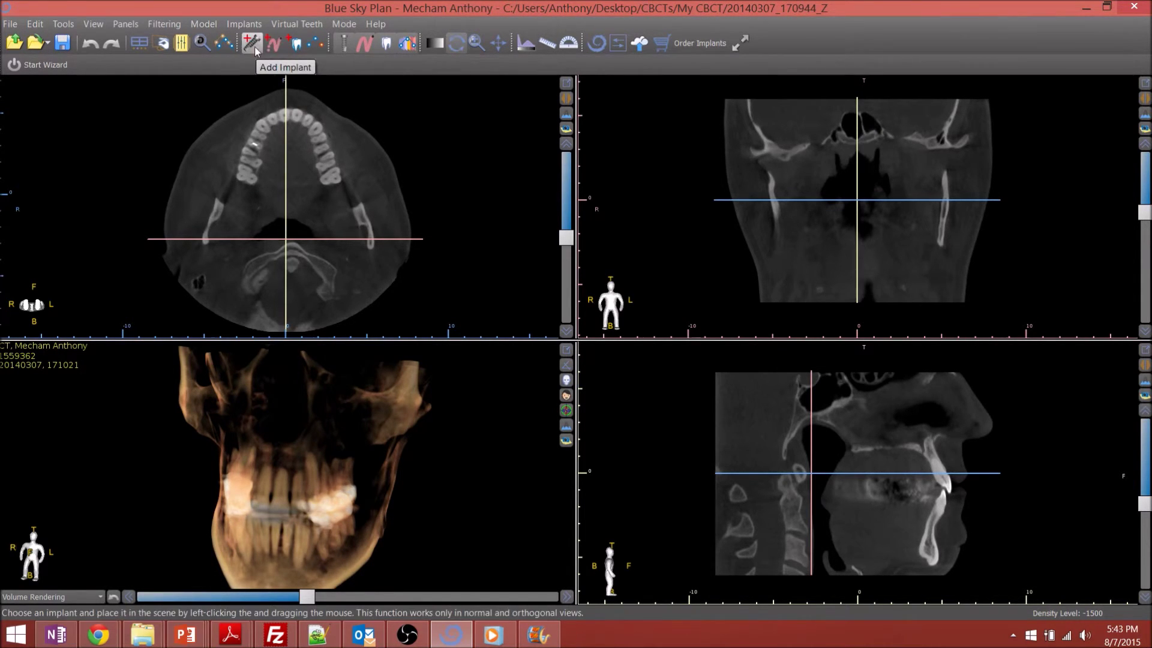
pyautogui.click(548, 44)
pyautogui.moveTo(754, 150); pyautogui.dragTo(804, 152)
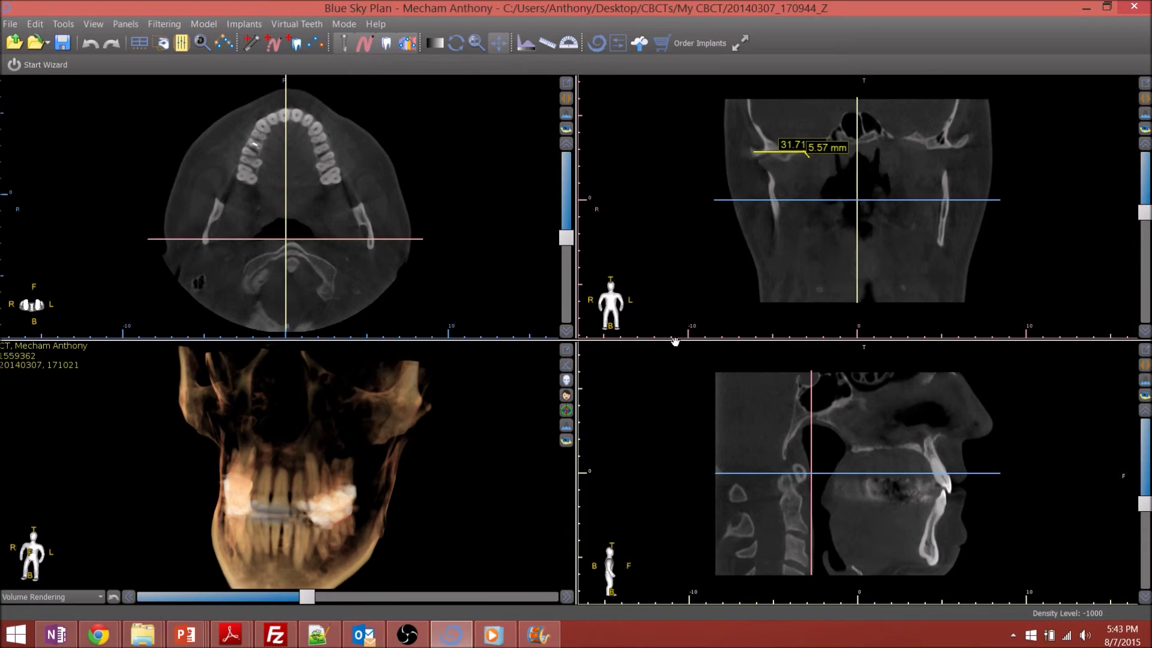
pyautogui.moveTo(1144, 506)
pyautogui.mouseDown()
pyautogui.moveTo(1145, 437)
pyautogui.moveTo(1148, 565)
pyautogui.moveTo(1145, 438)
pyautogui.moveTo(1139, 533)
pyautogui.moveTo(1140, 495)
pyautogui.mouseUp()
# Step: Drag the coronal slice slider to a cut through the upper and lower molars
pyautogui.moveTo(1147, 212); pyautogui.dragTo(1144, 244)
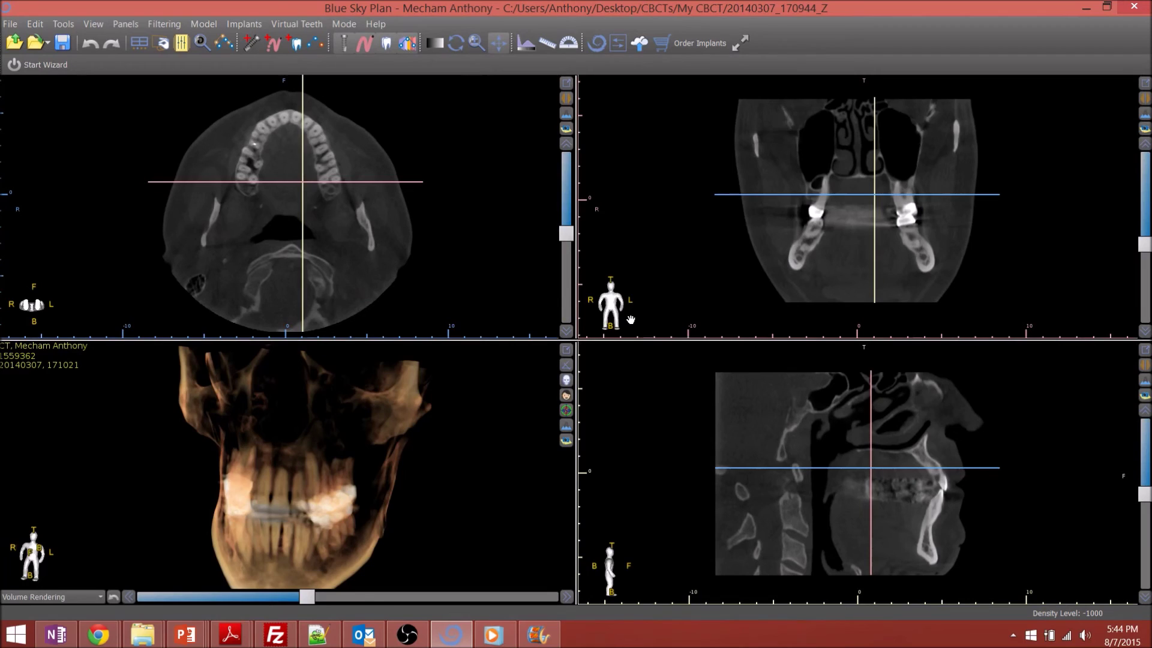